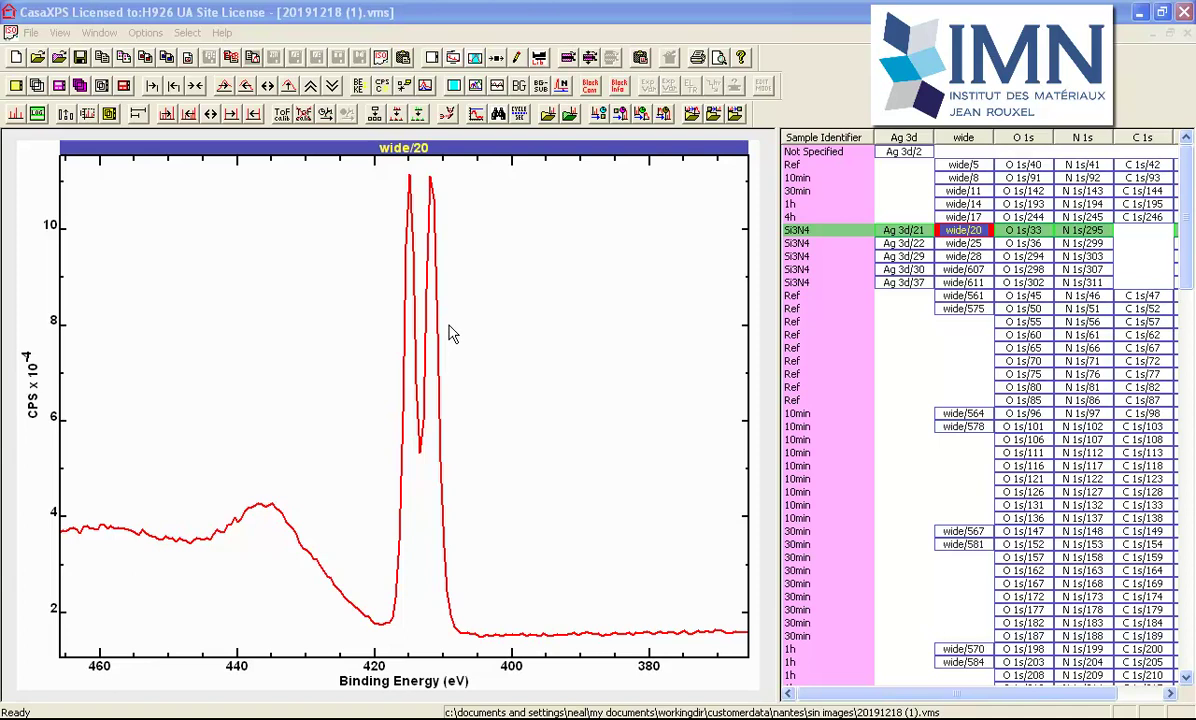
- Switch to the CasaXP1 window showing the grounded and charge compensation mechanism diagram
left_click(510, 327)
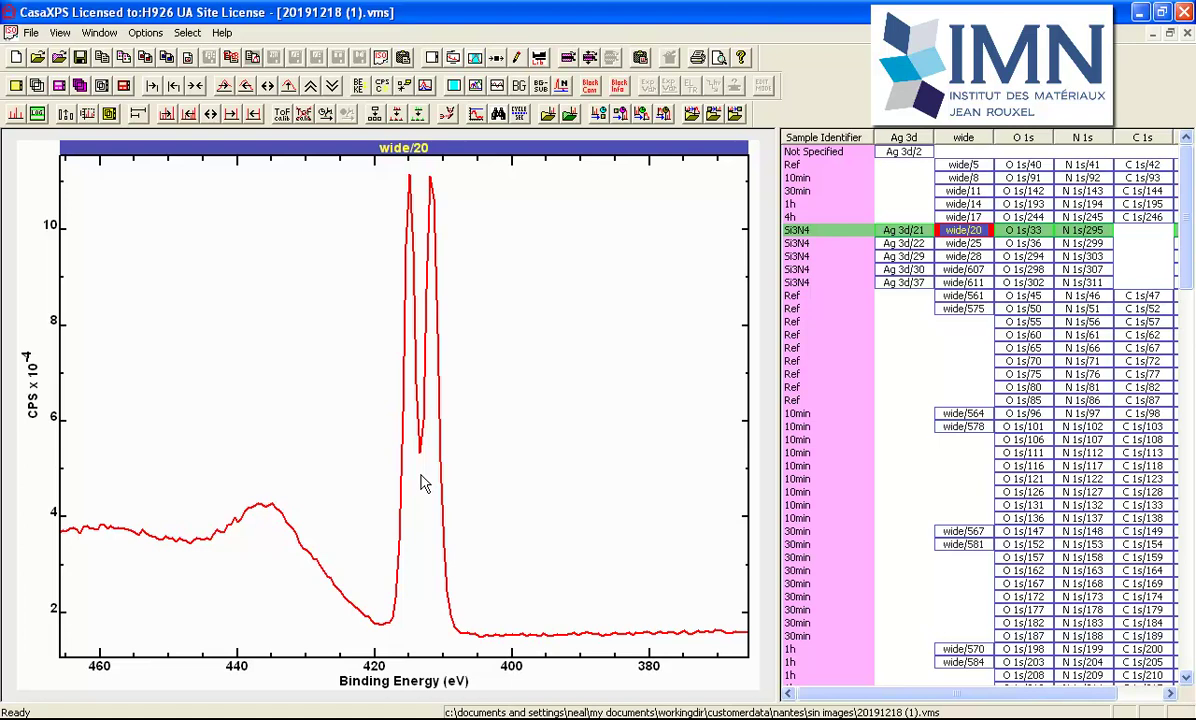
left_click(99, 32)
left_click(112, 123)
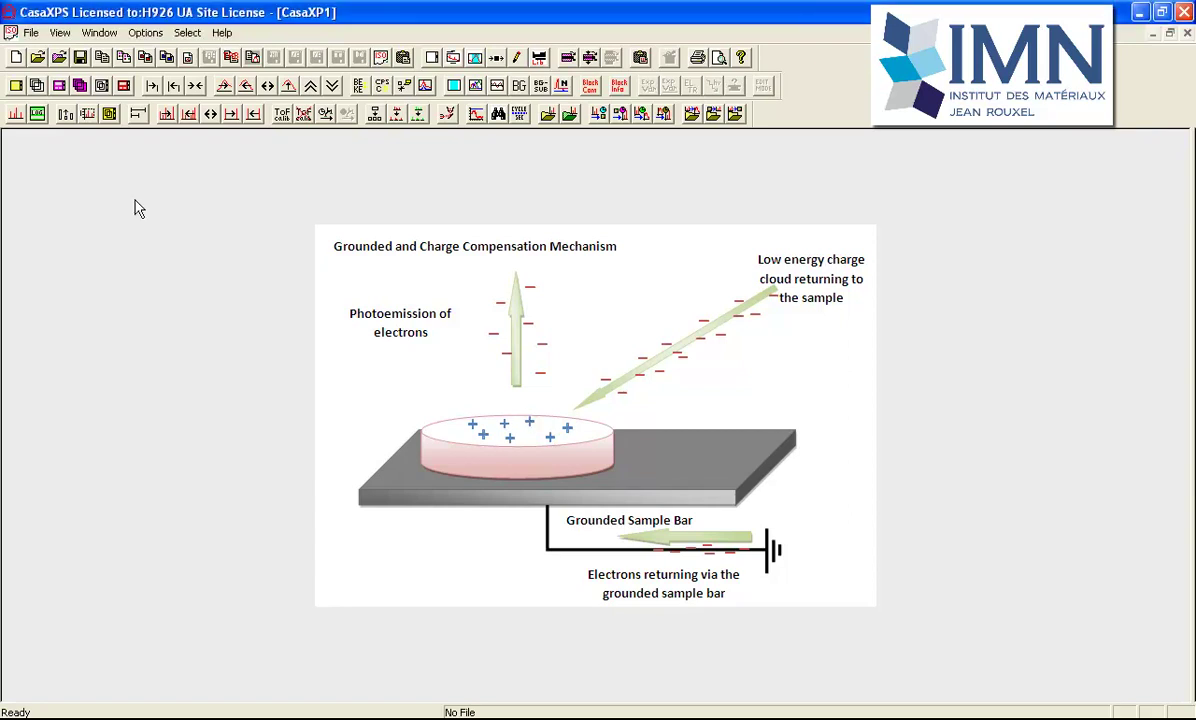
- Return to 20191218 (1).vms and display the full wide/20 survey spectrum
left_click(97, 32)
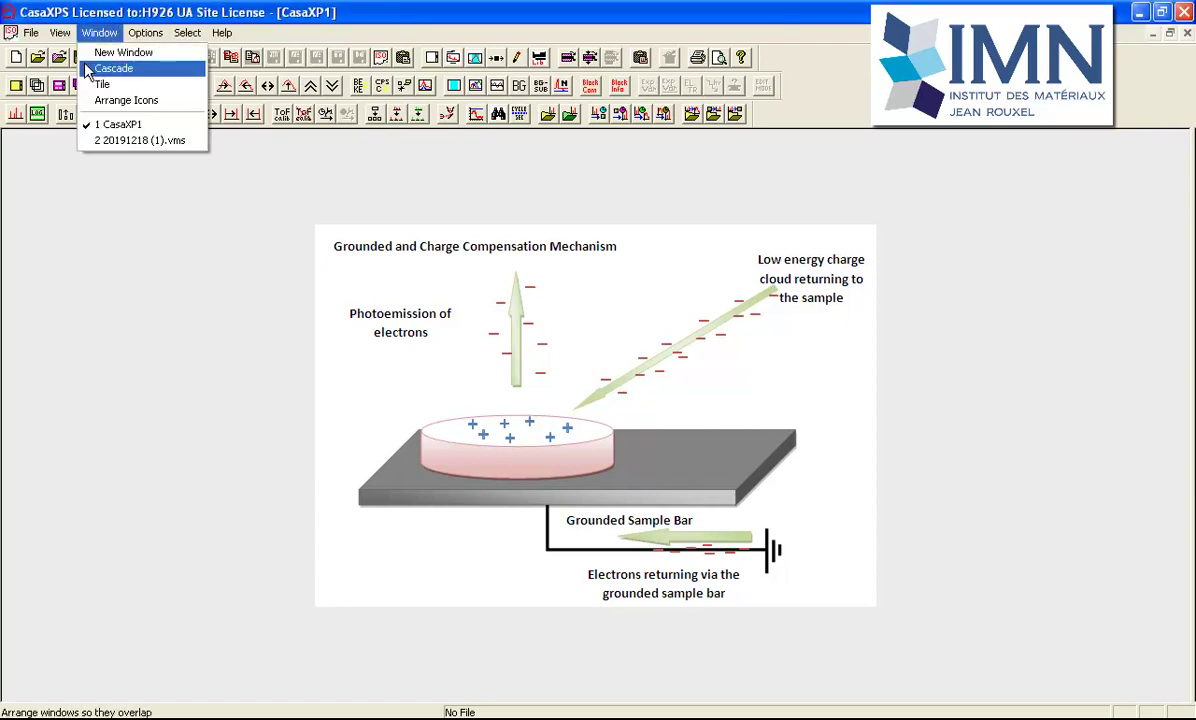
left_click(108, 140)
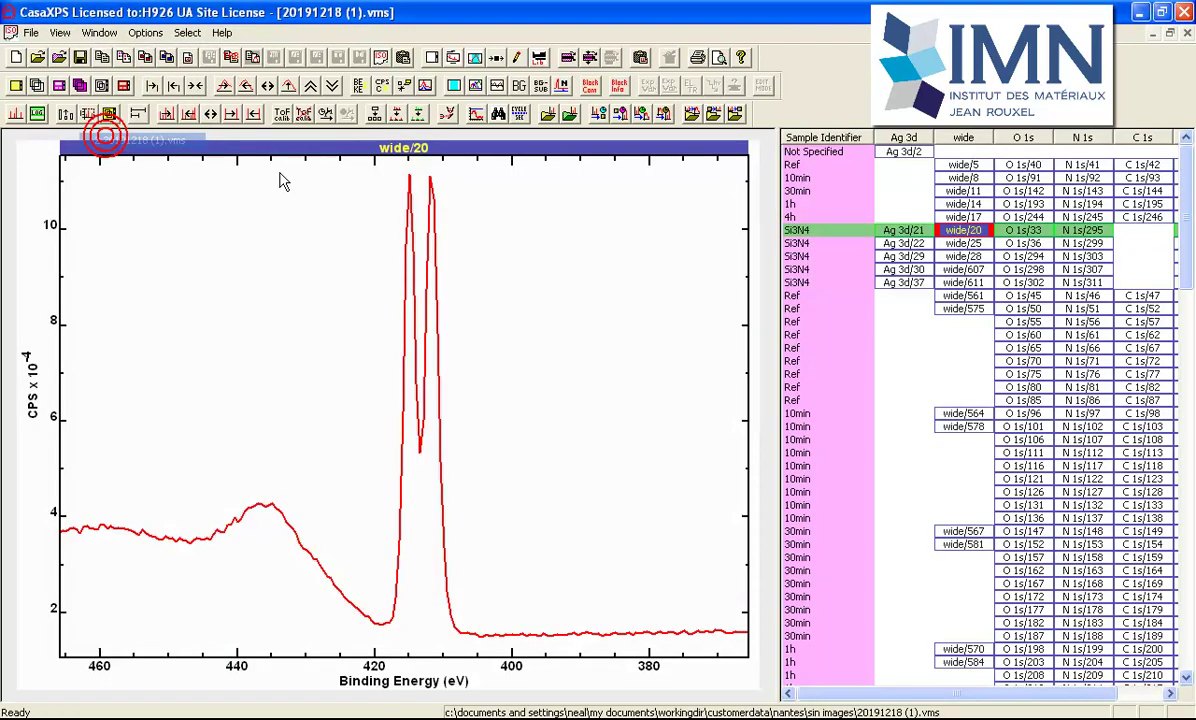
left_click(963, 231)
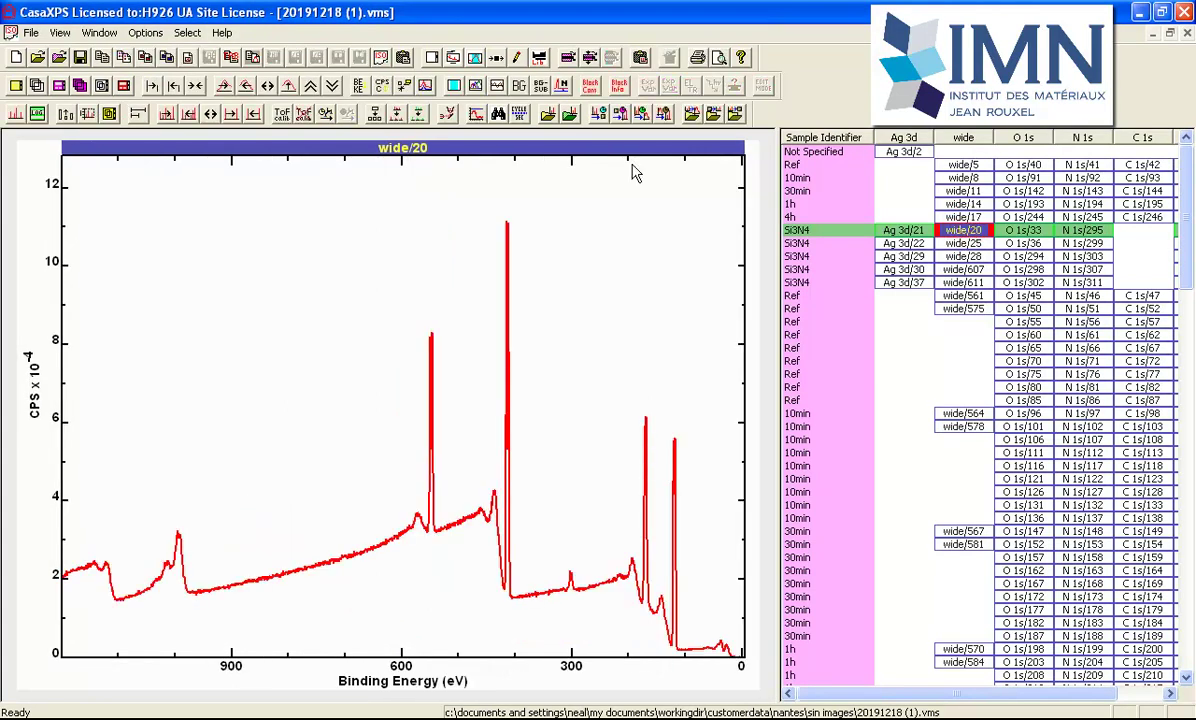
- Mark the C, O and Si lines on the survey using the Element Library periodic table
left_click(500, 57)
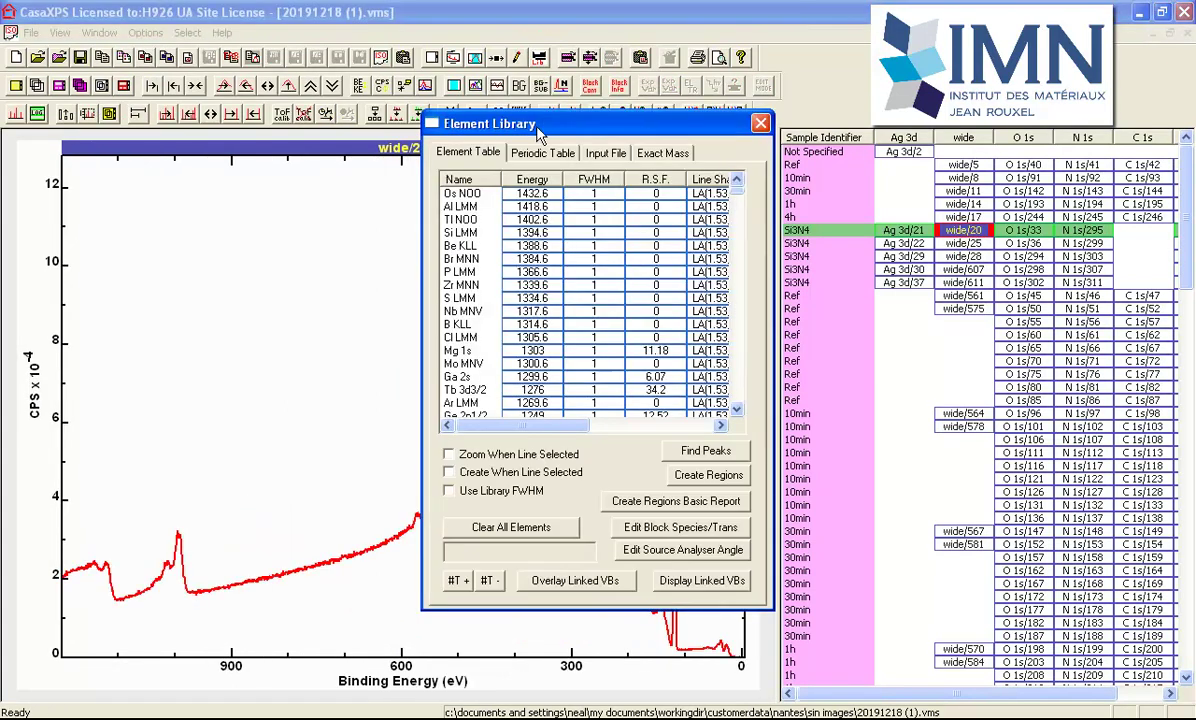
left_click_drag(540, 135, 942, 233)
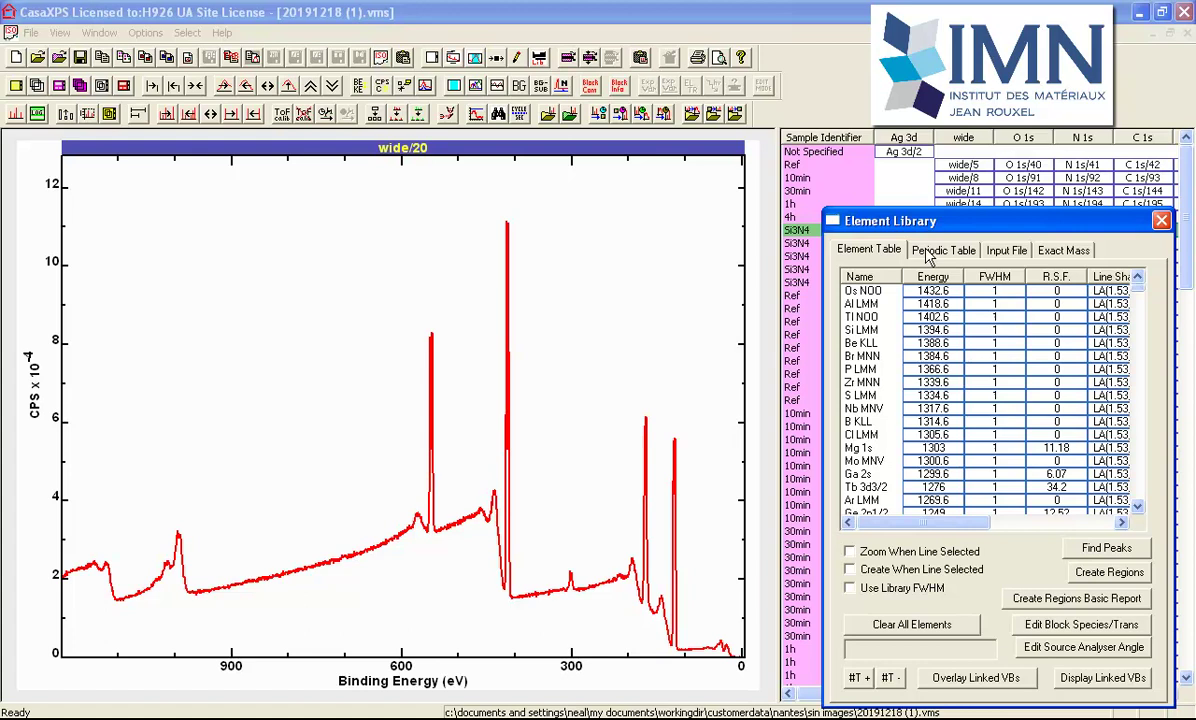
left_click(930, 252)
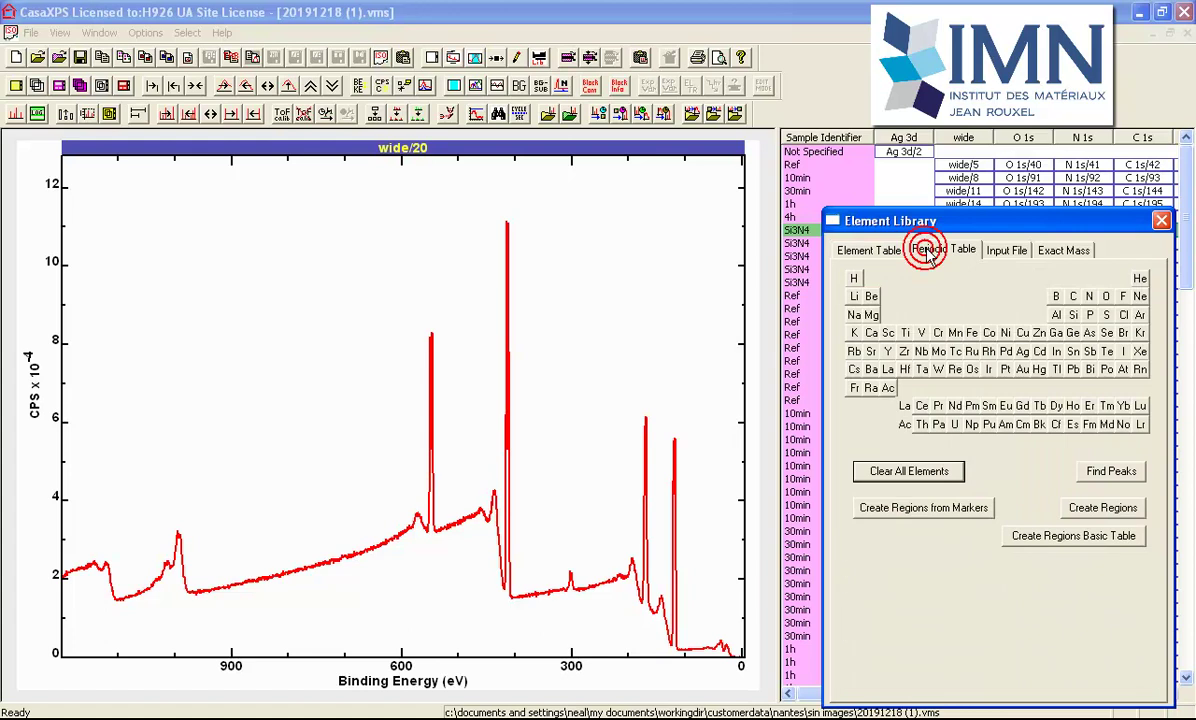
left_click(1073, 296)
left_click(1105, 296)
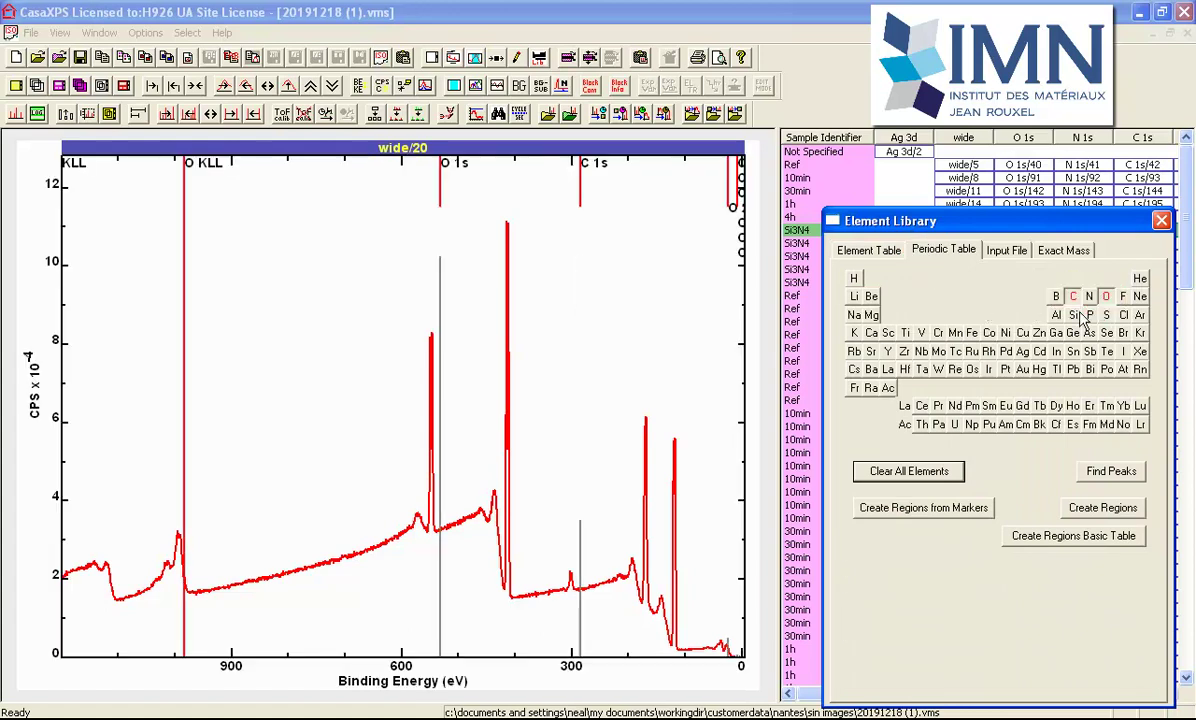
left_click(1073, 314)
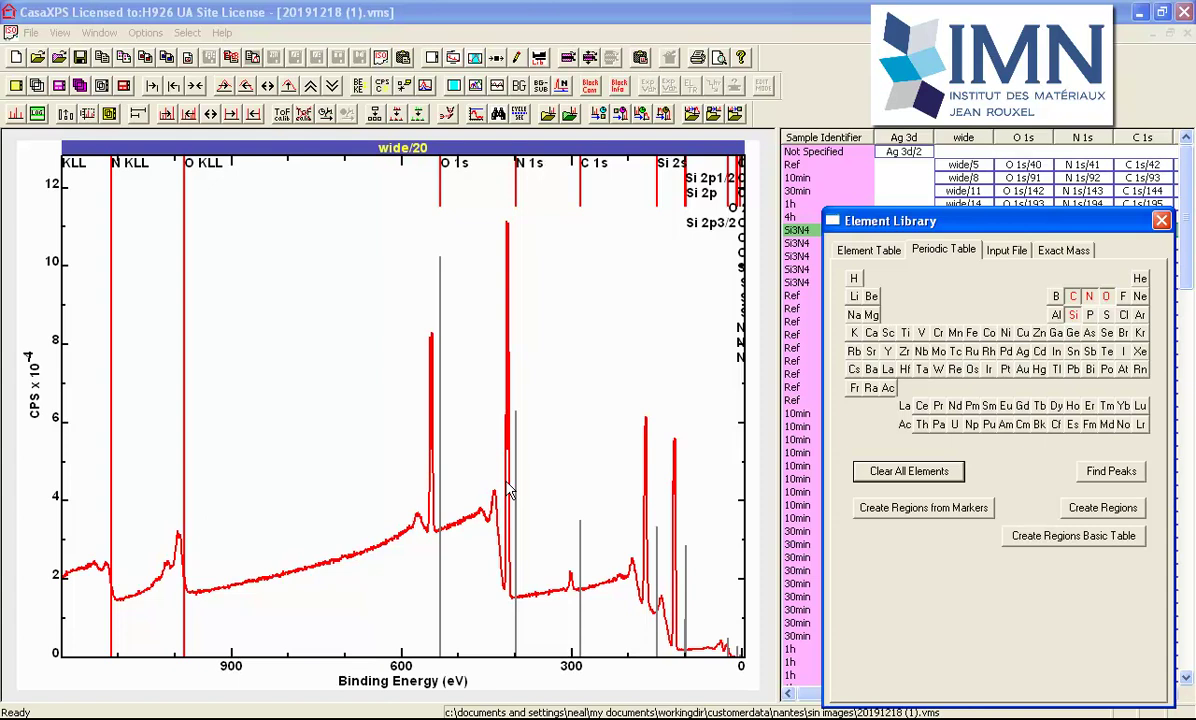
- Zoom the wide/20 survey to 190–80 eV around the Si 2s and Si 2p peaks
key("Escape")
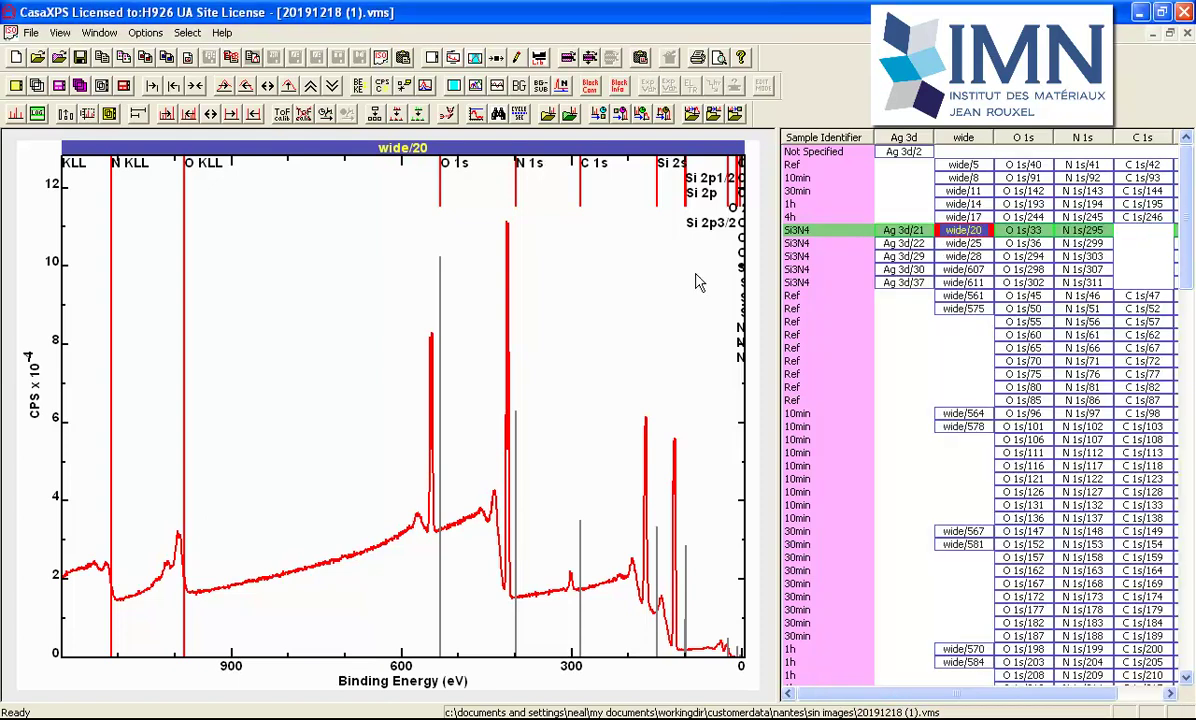
left_click_drag(488, 204, 548, 572)
left_click(547, 552)
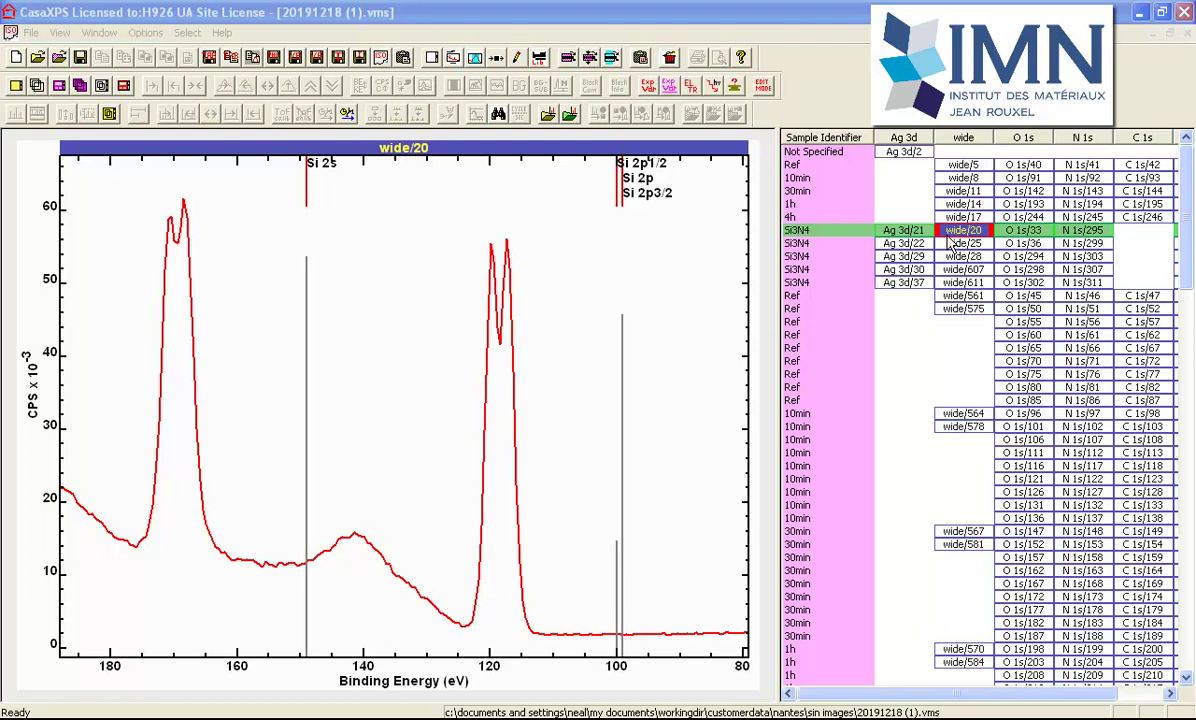
- Plot the next Si3N4 sample's wide/25 spectrum and rescale its intensity to fit
left_click(951, 243)
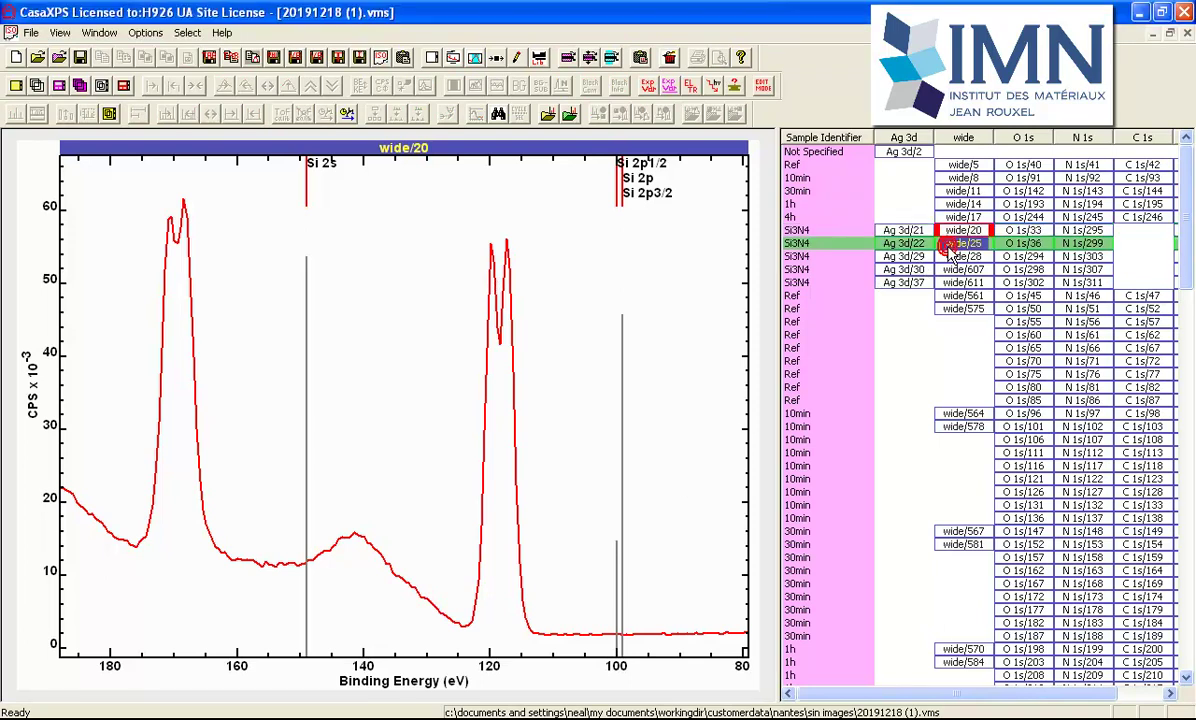
left_click(80, 86)
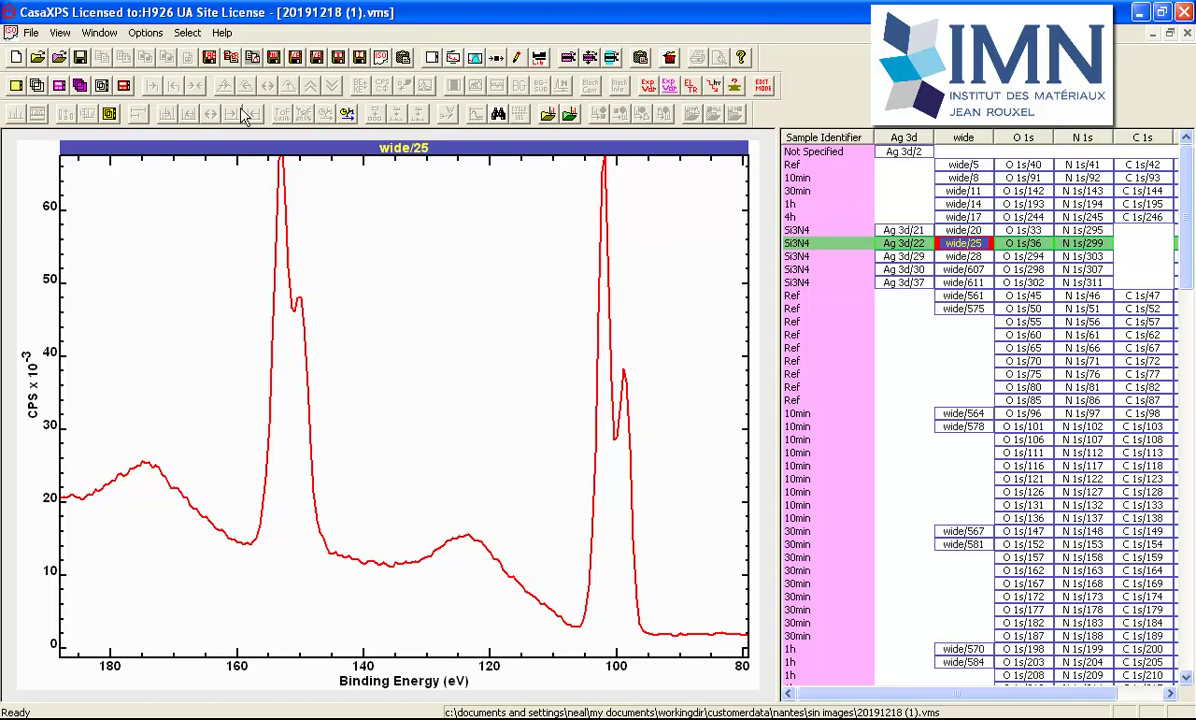
left_click(330, 198)
left_click(302, 82)
left_click(302, 82)
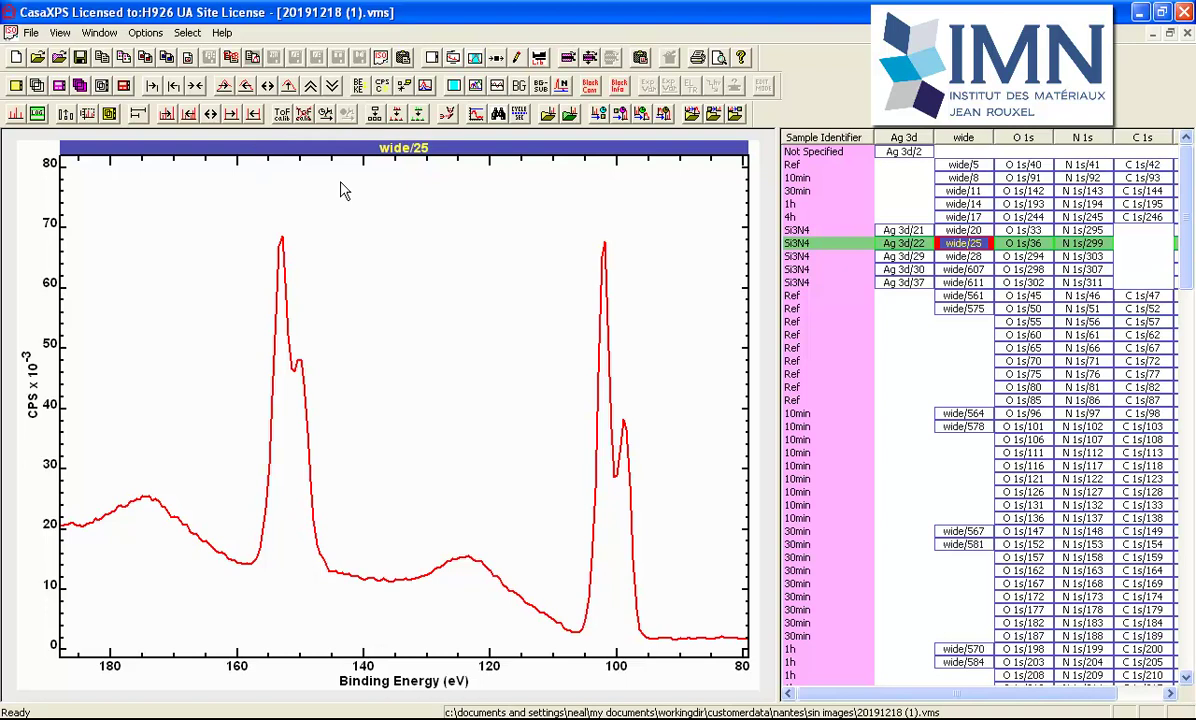
- Pan the wide/25 spectrum to about 580–475 eV, centring the split O 1s peak
key("Left")
key("Left")
key("Left")
key("Left")
key("Left")
key("Left")
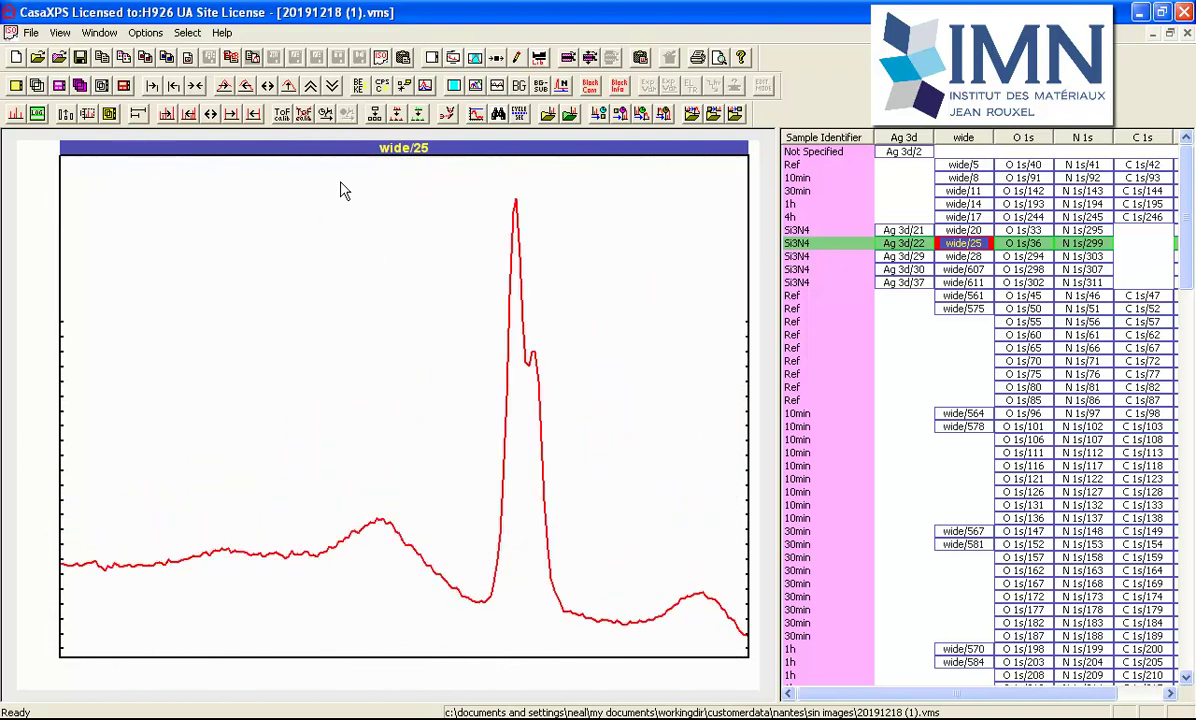
key("Left")
key("Left")
key("Left")
key("Left")
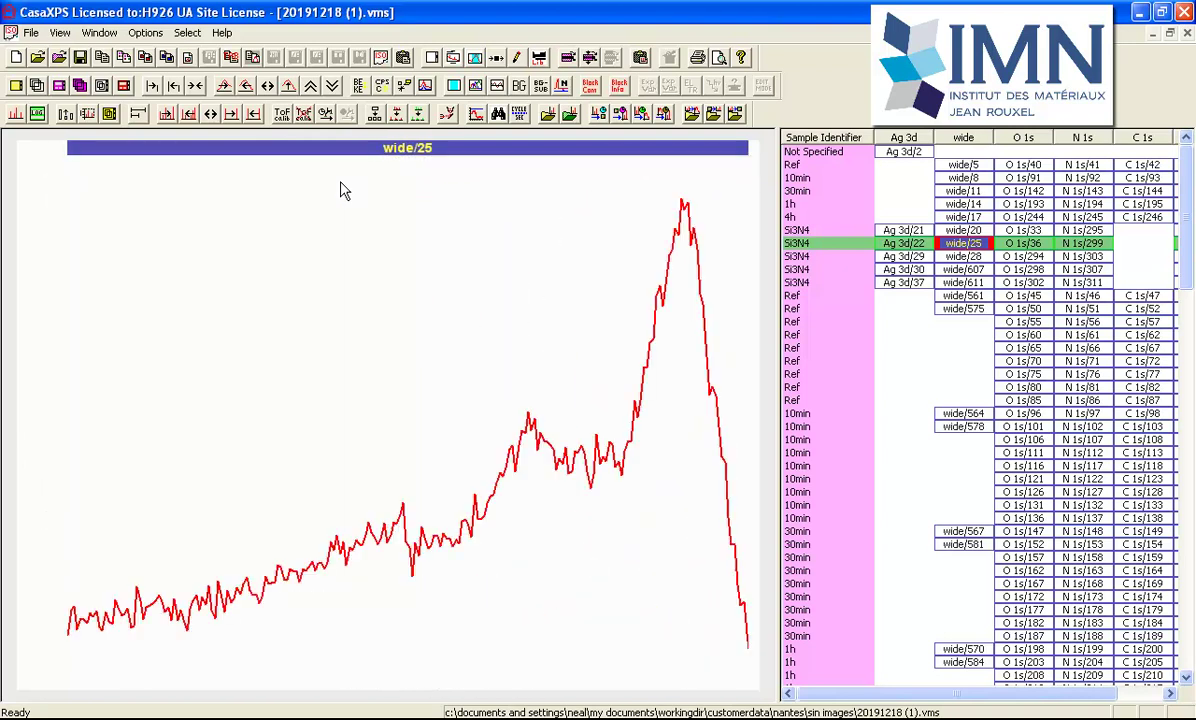
key("Left")
key("Left")
key("Left")
key("Left")
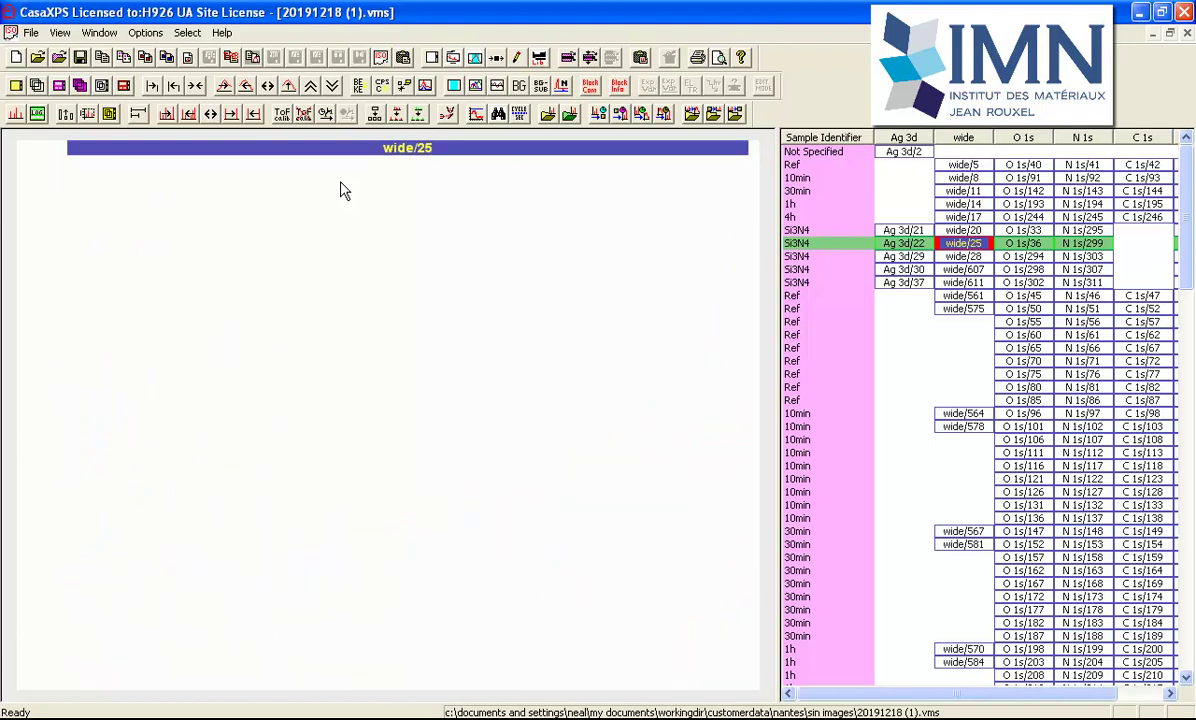
key("Left")
key("Left")
key("Left")
key("Left")
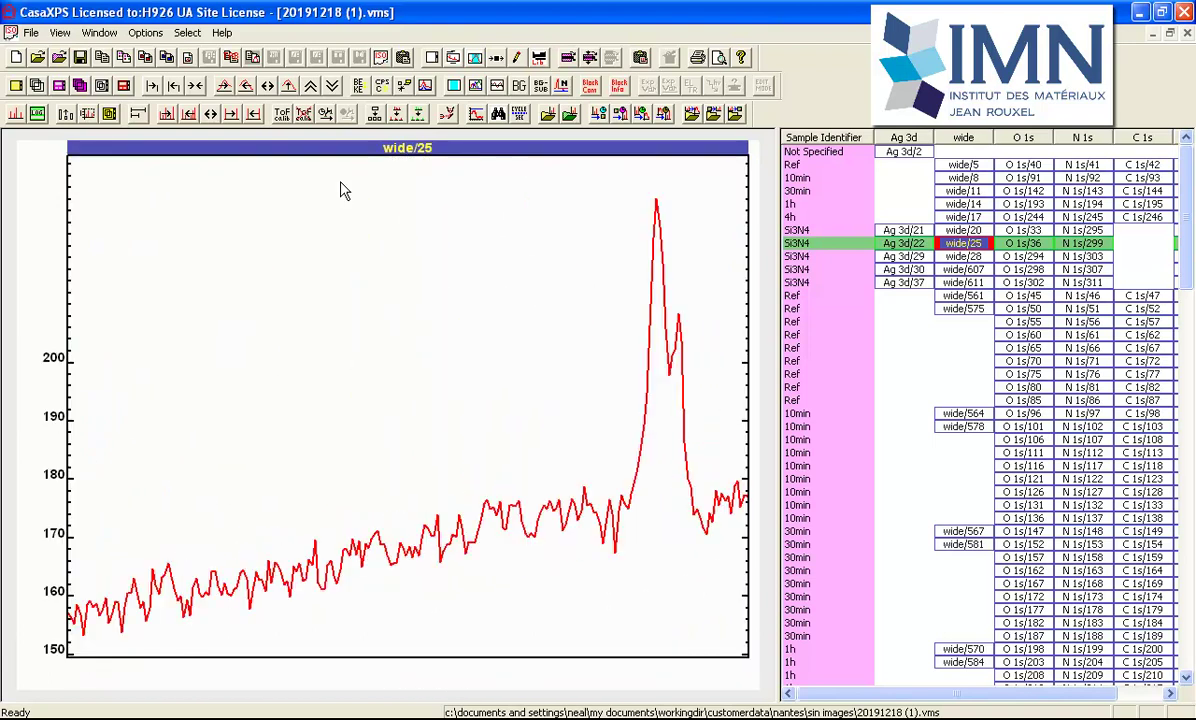
key("Left")
key("Left")
key("Left")
key("Left")
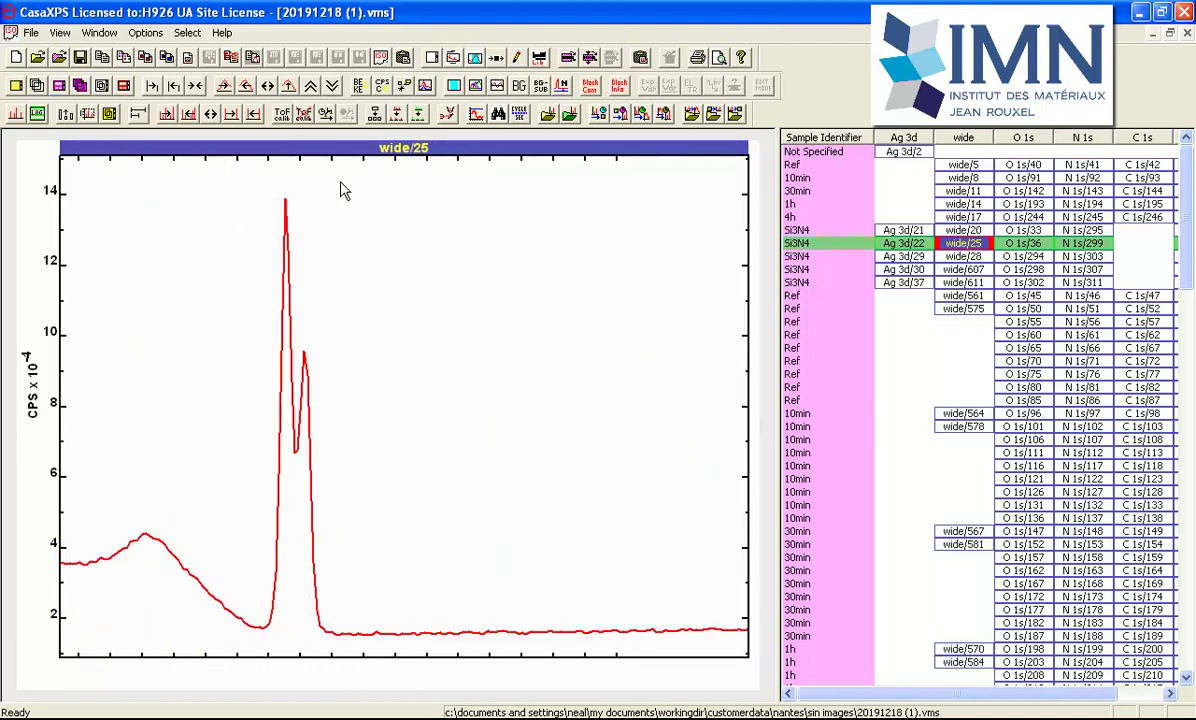
key("Left")
key("Left")
key("Left")
key("Left")
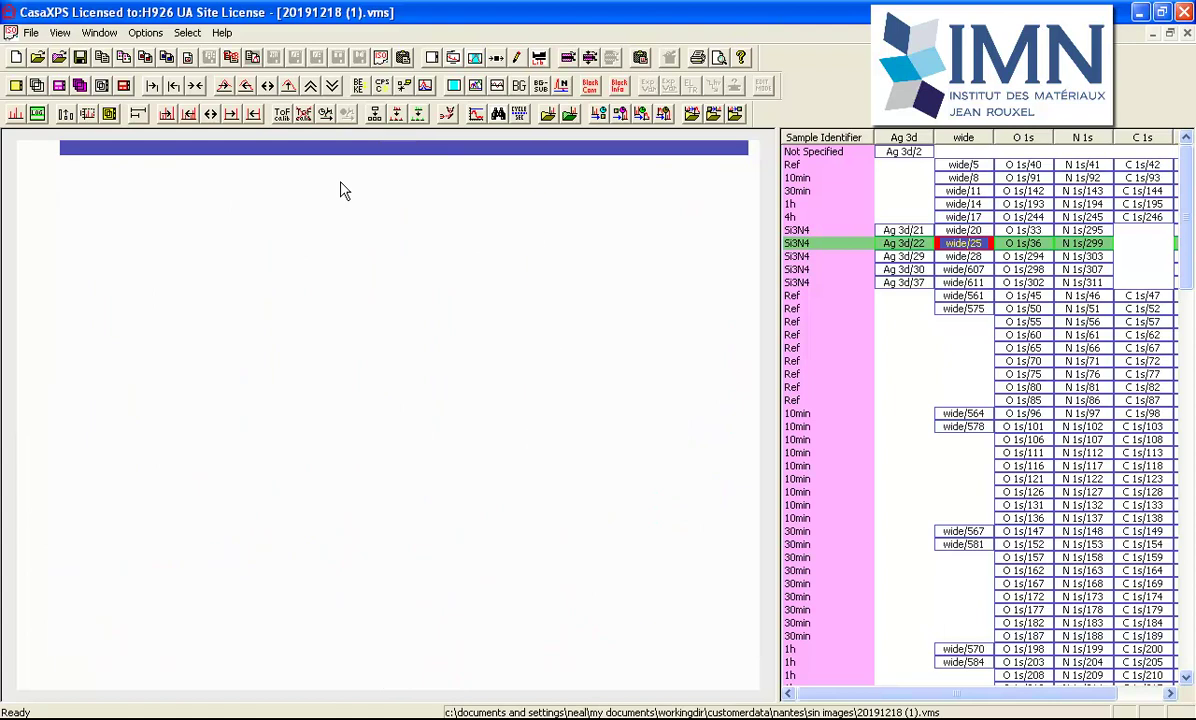
key("Left")
key("Left")
key("Left")
key("Left")
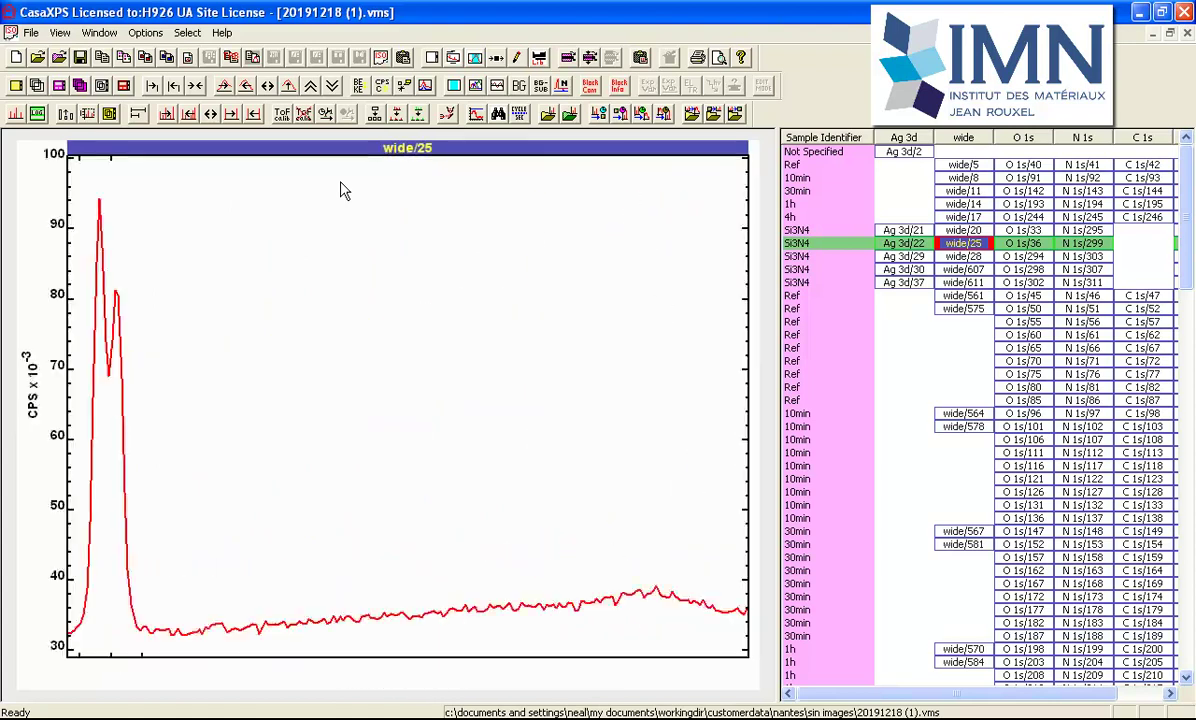
key("Left")
key("Left")
key("Left")
key("Left")
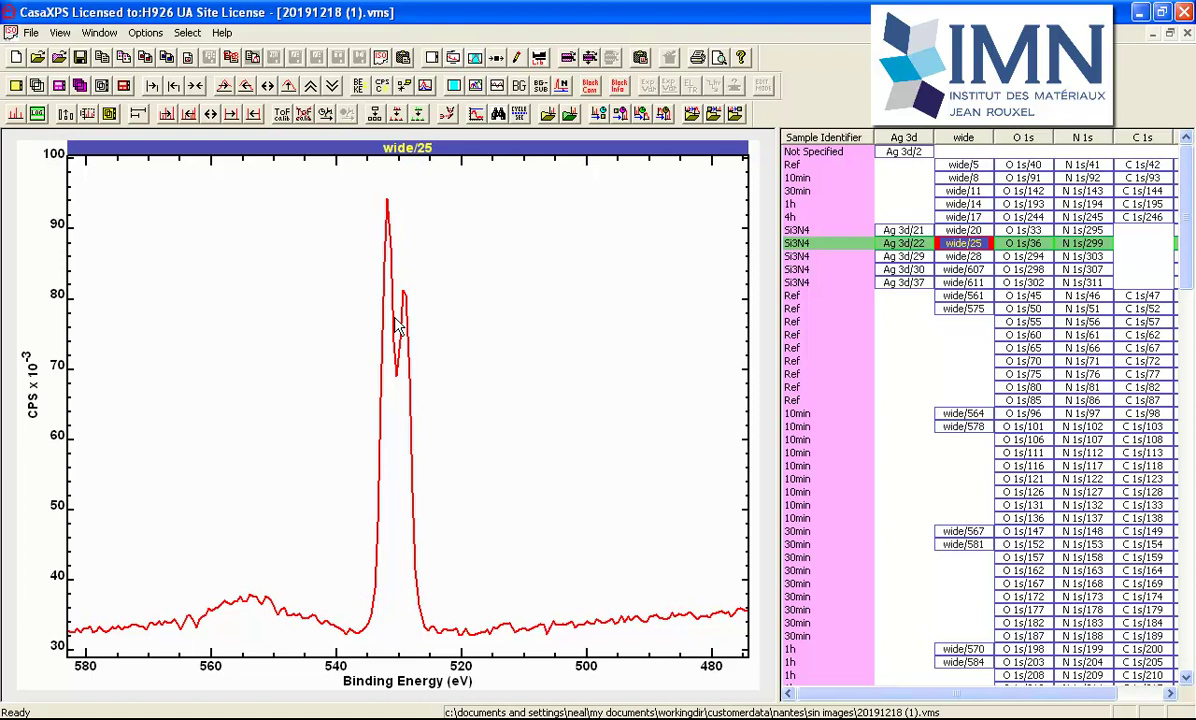
- Overlay the wide/28 spectrum on the wide/25 plot
left_click(955, 246)
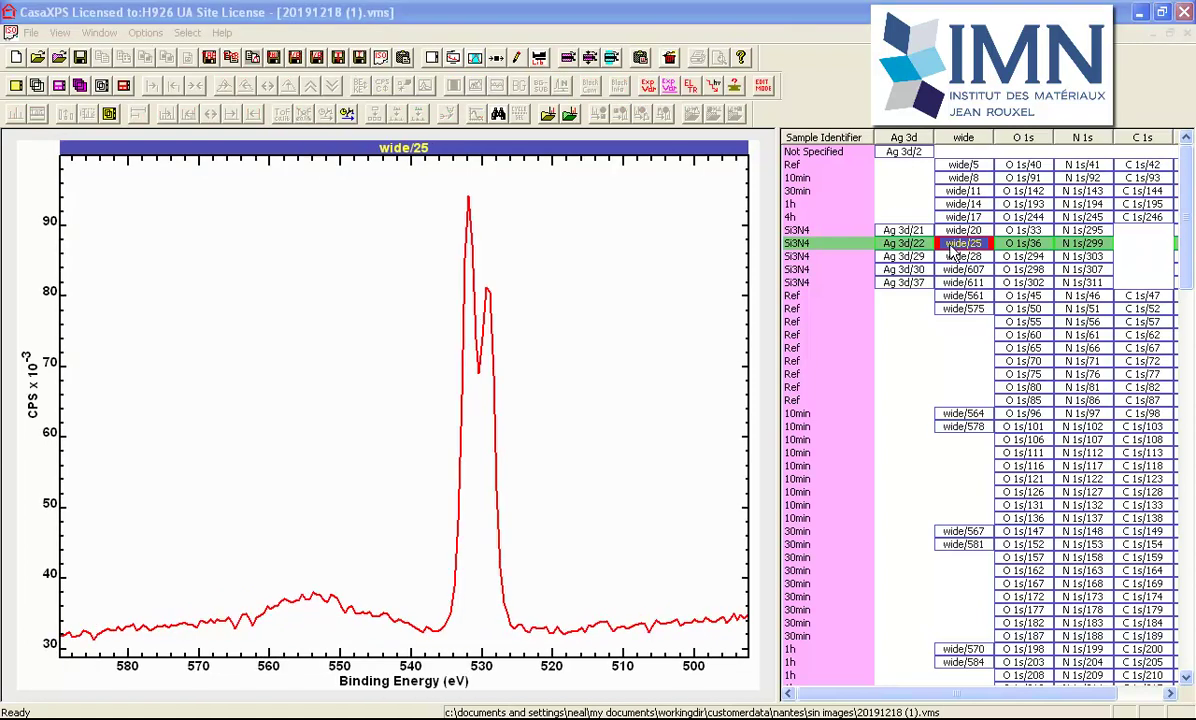
left_click(893, 256, "ctrl")
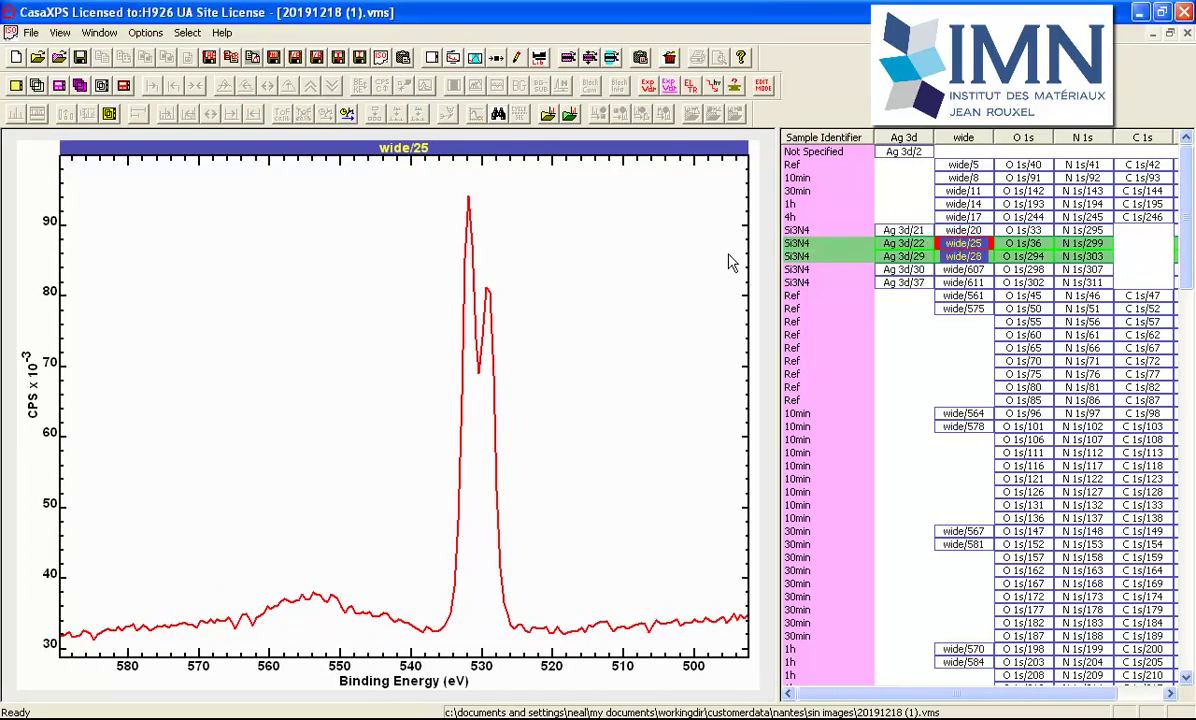
left_click(80, 88)
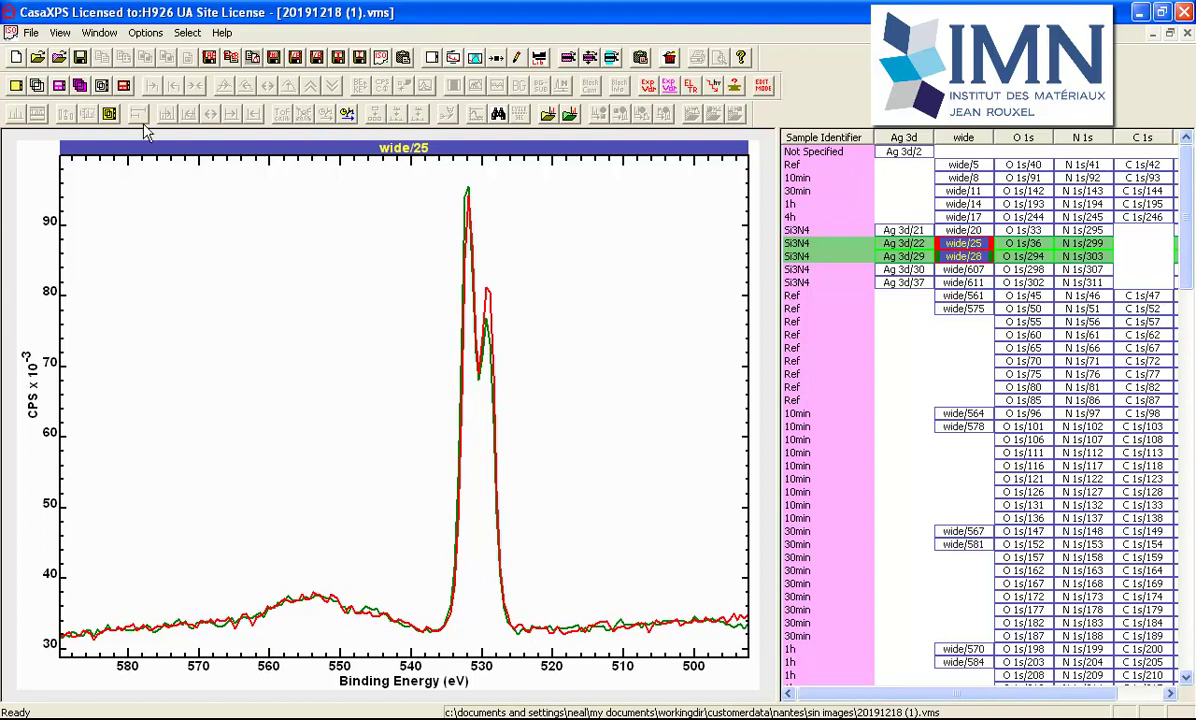
- Inspect the N 1s peak near 400 eV, then zoom to the 90–180 eV Si peaks
left_click(36, 86)
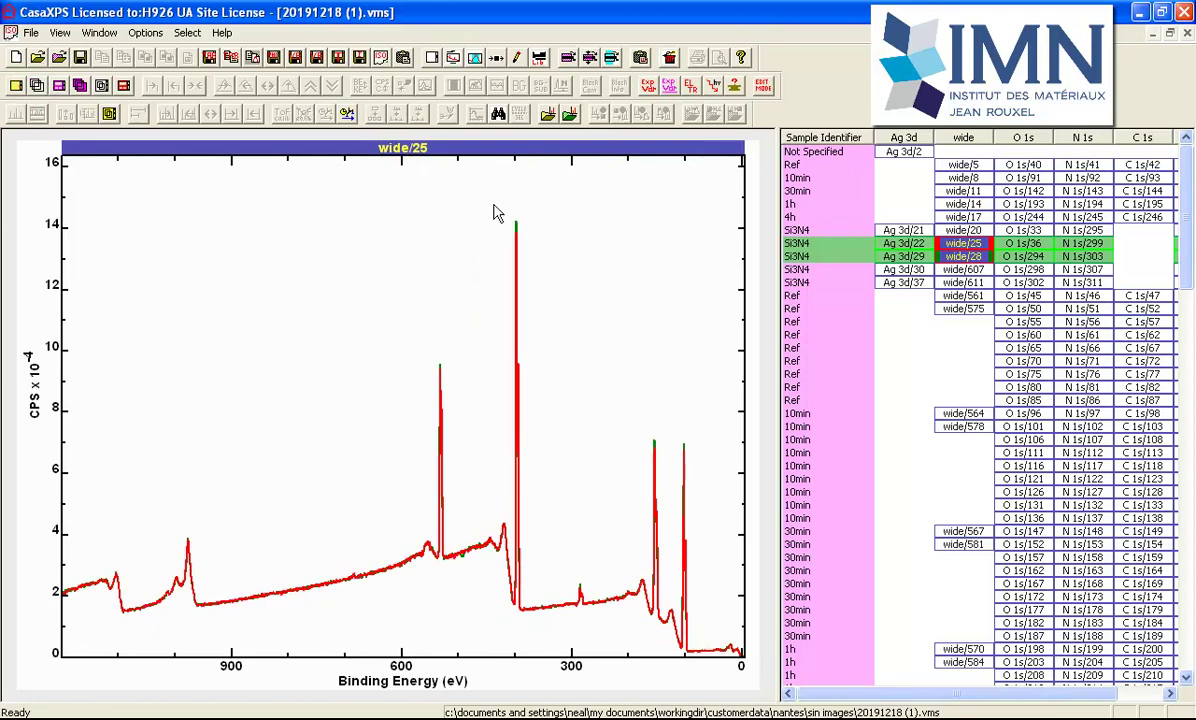
mouse_move(497, 197)
left_mouse_down()
mouse_move(510, 240)
mouse_move(520, 615)
mouse_move(531, 563)
mouse_move(544, 607)
left_mouse_up()
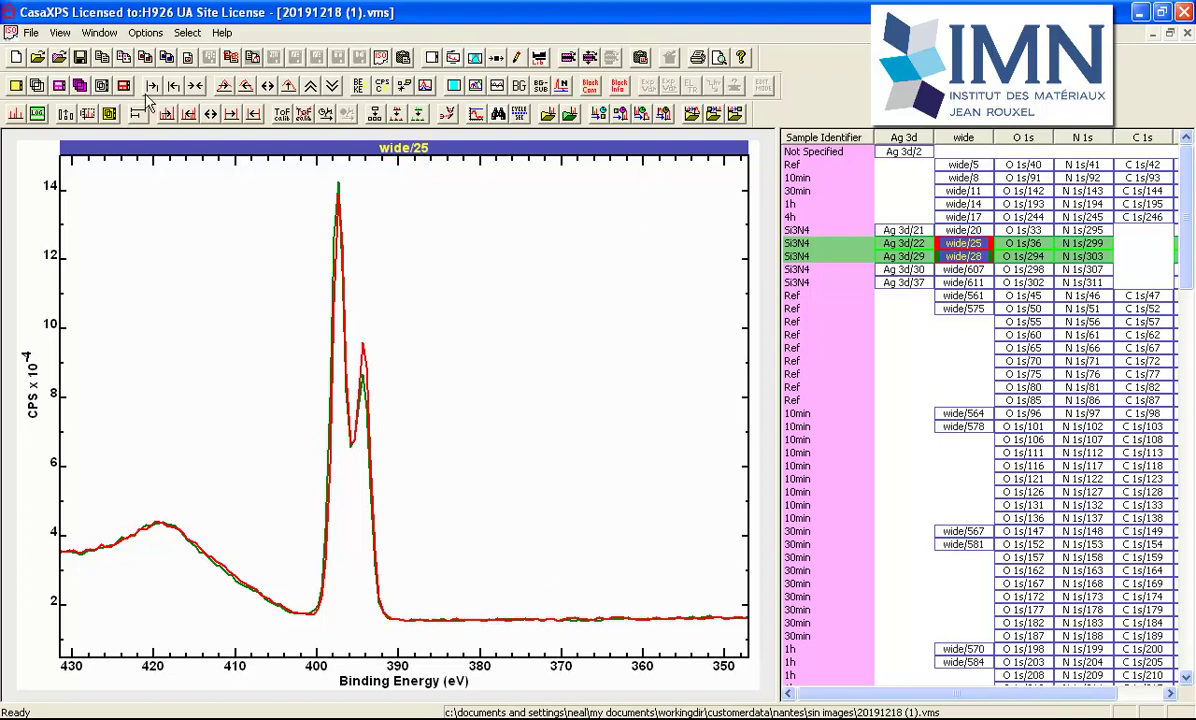
left_click(197, 86)
left_click_drag(631, 410, 705, 652)
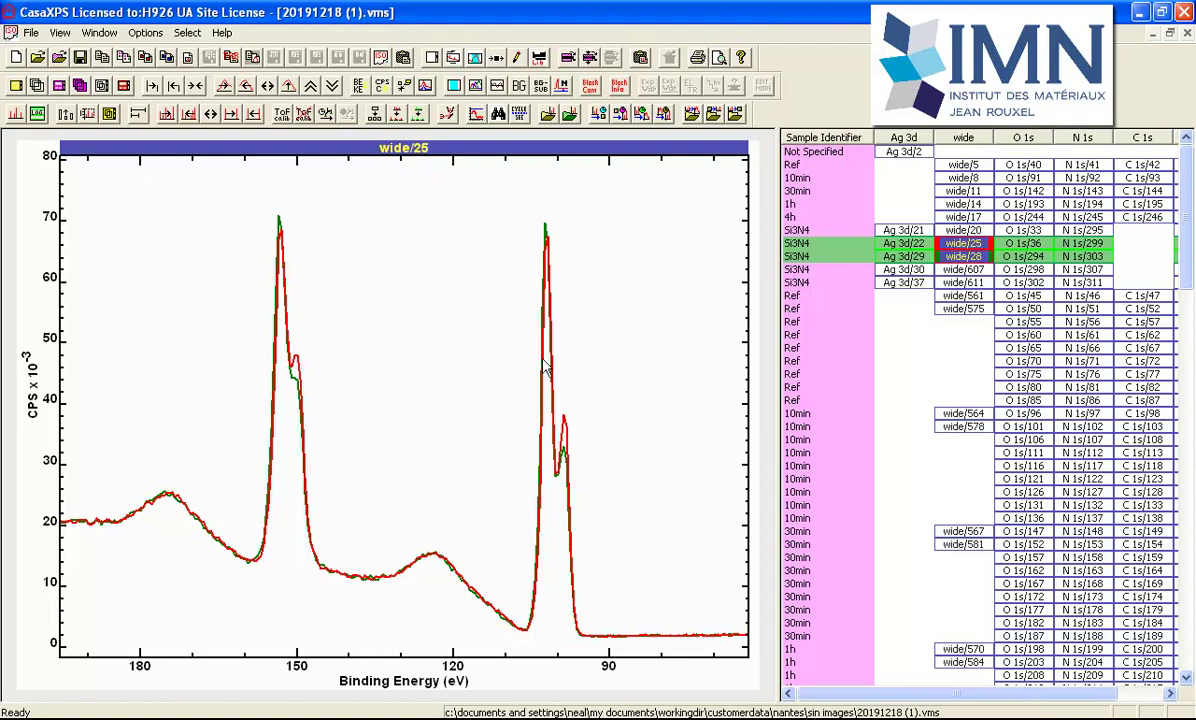
left_click(617, 87)
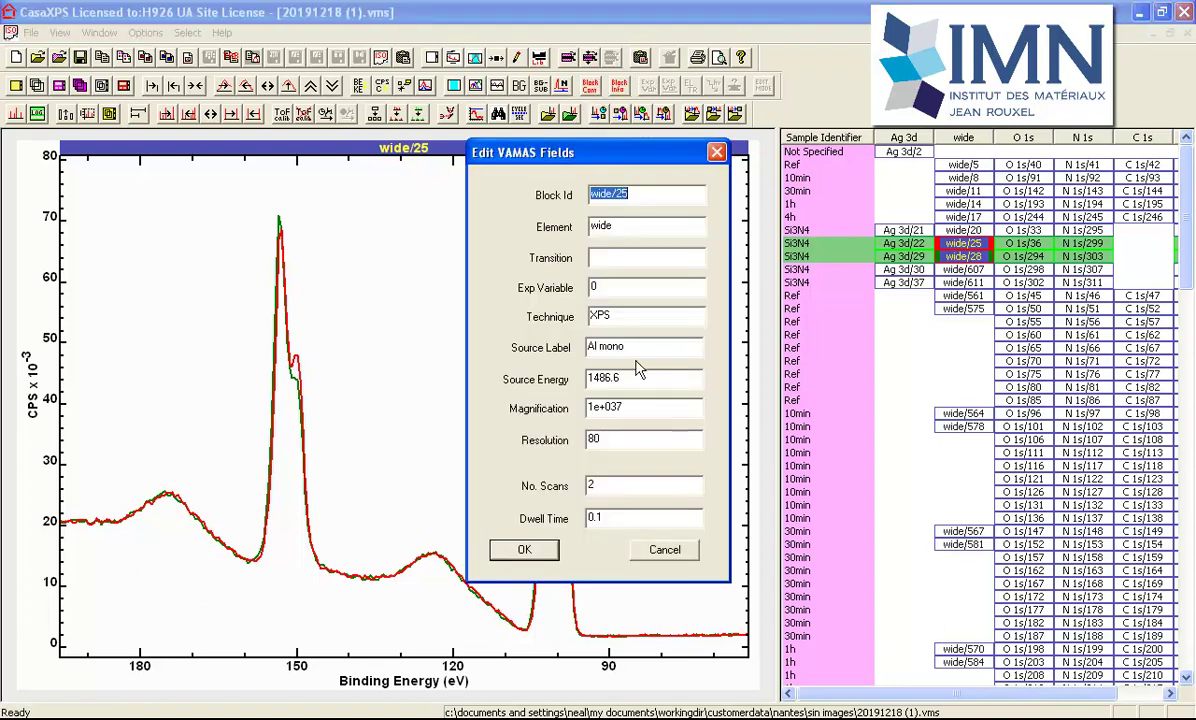
double_click(600, 484)
double_click(611, 512)
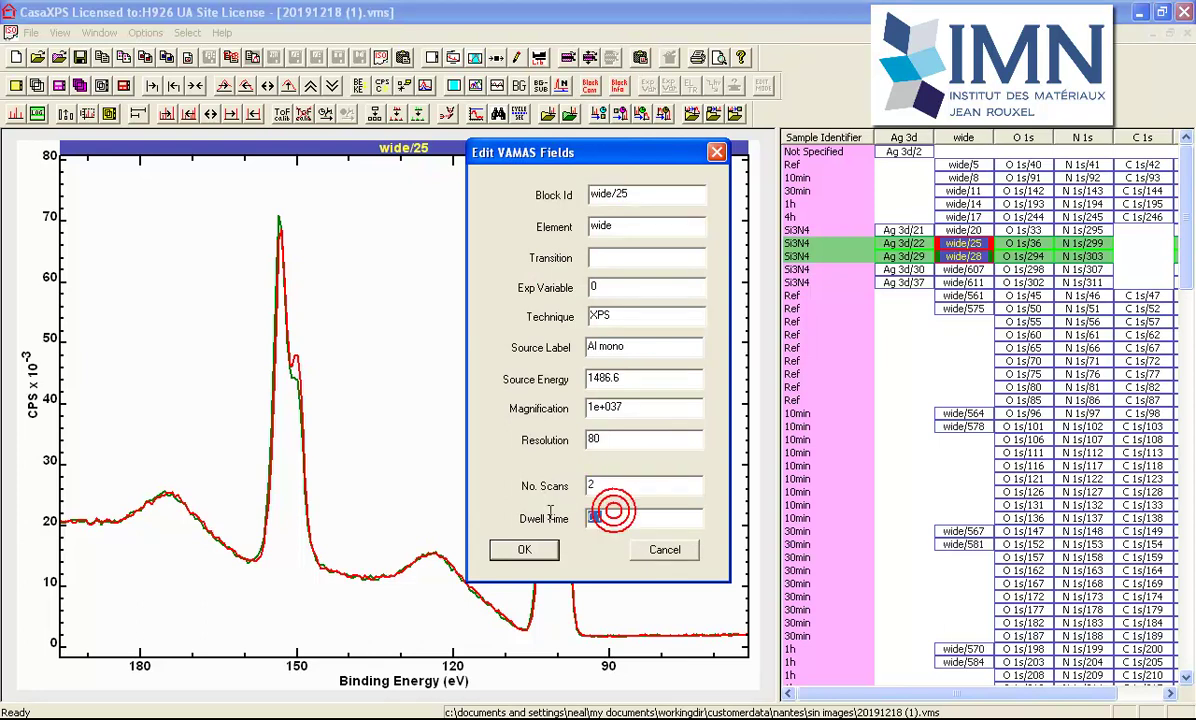
double_click(595, 485)
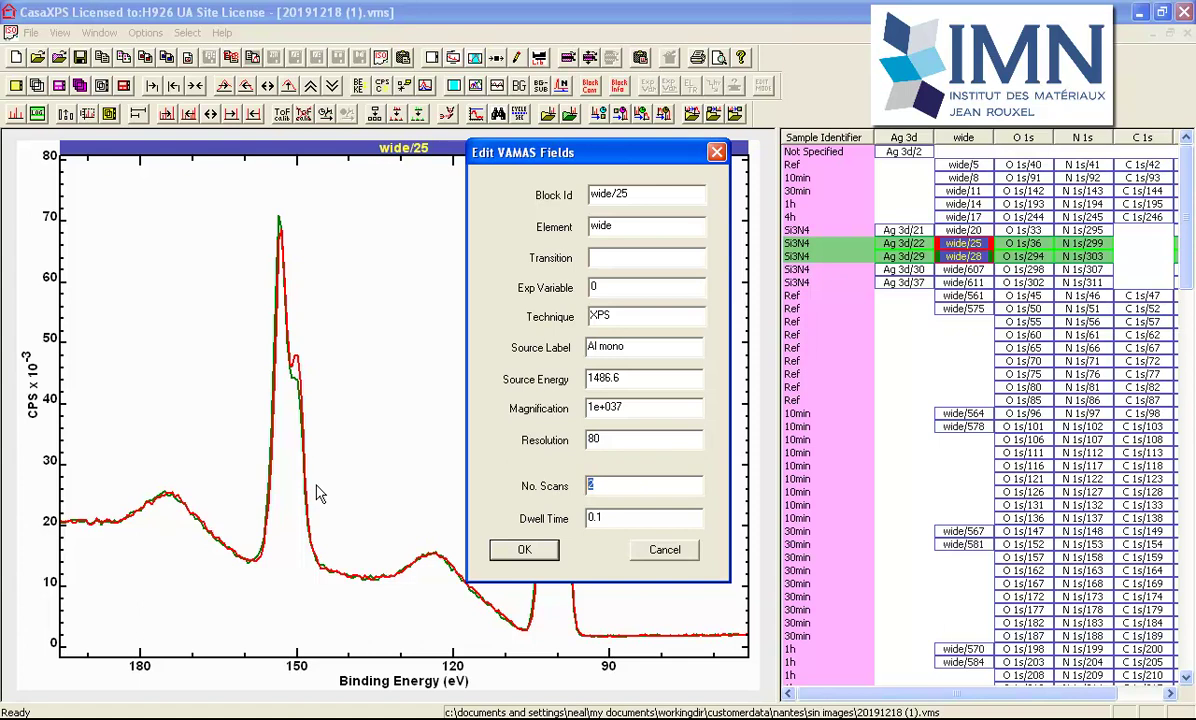
double_click(598, 517)
key("Return")
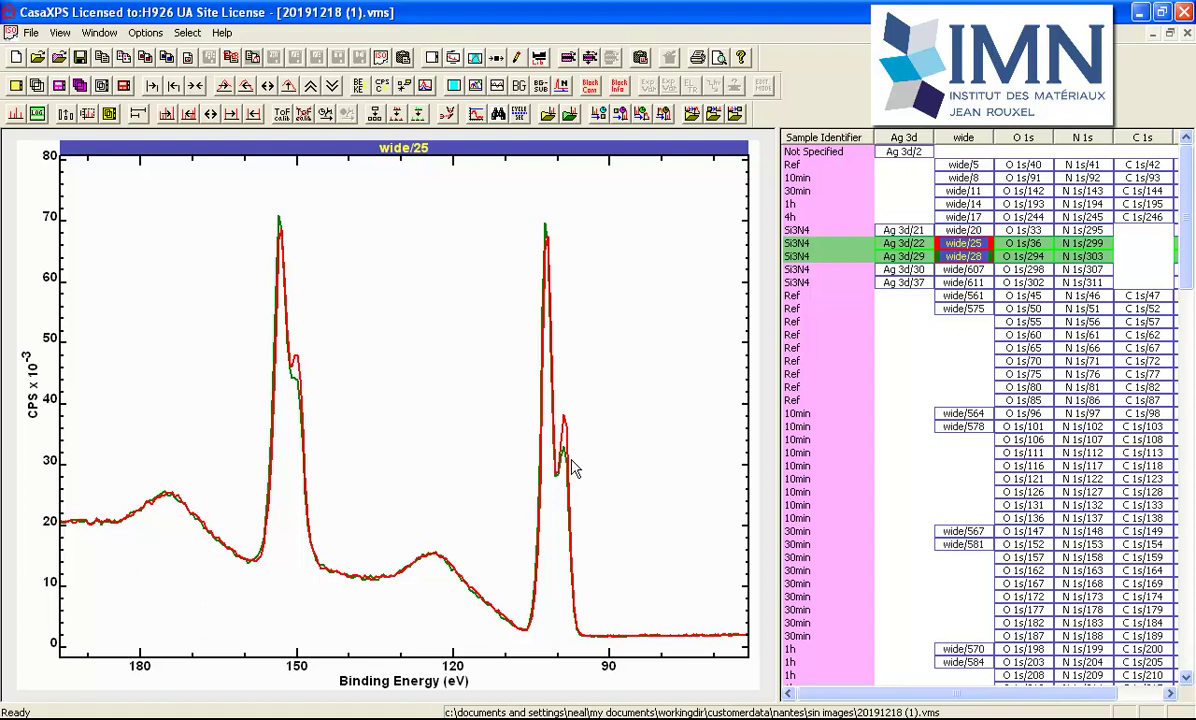
- Overlay the wide/28 and wide/607 Si3N4 spectra in one plot
left_click(958, 271)
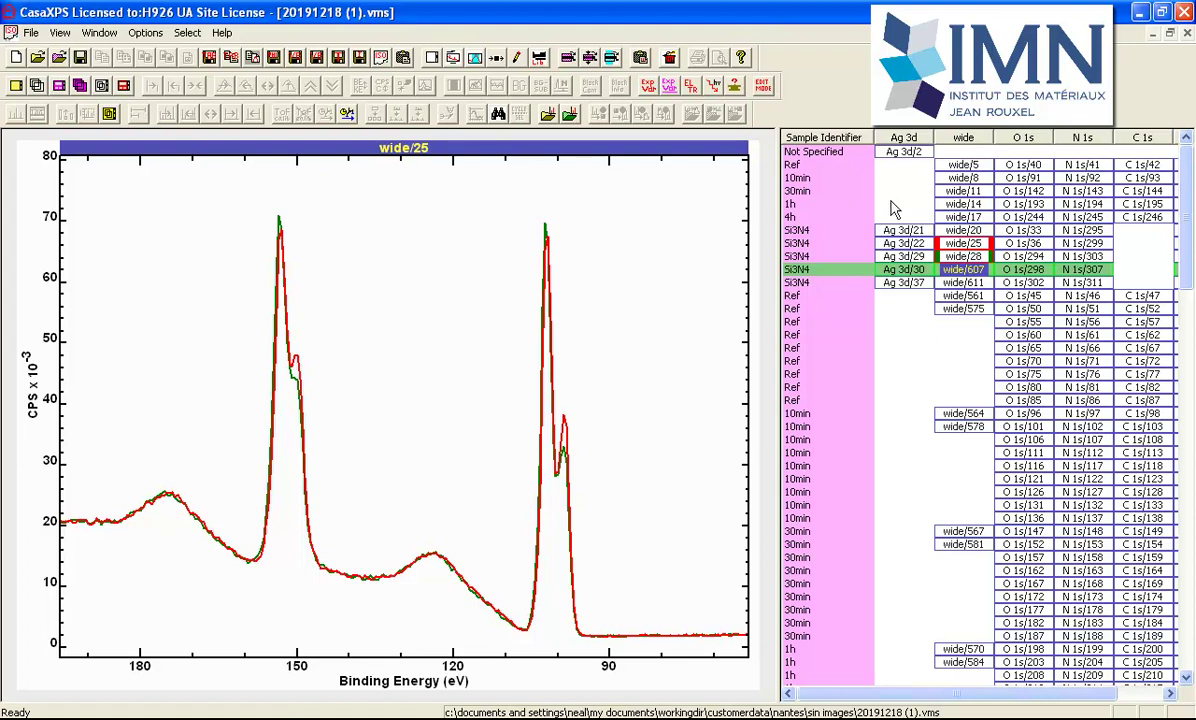
left_click(903, 256)
left_click(963, 272, "shift")
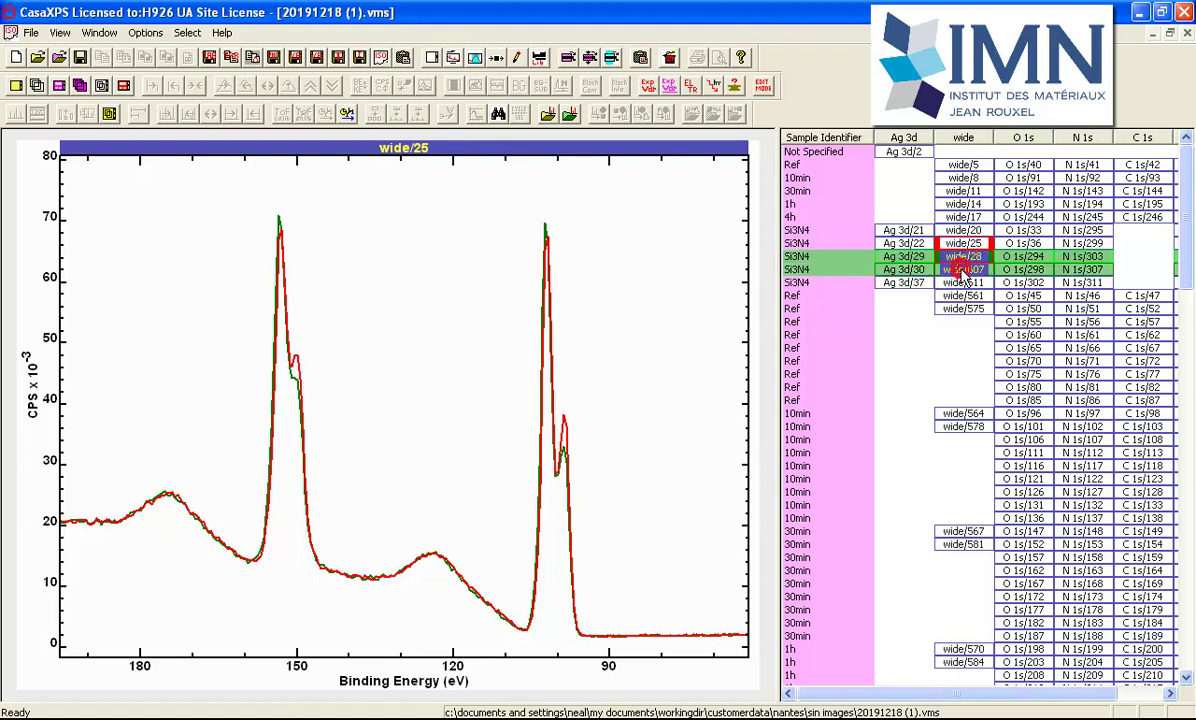
left_click(80, 85)
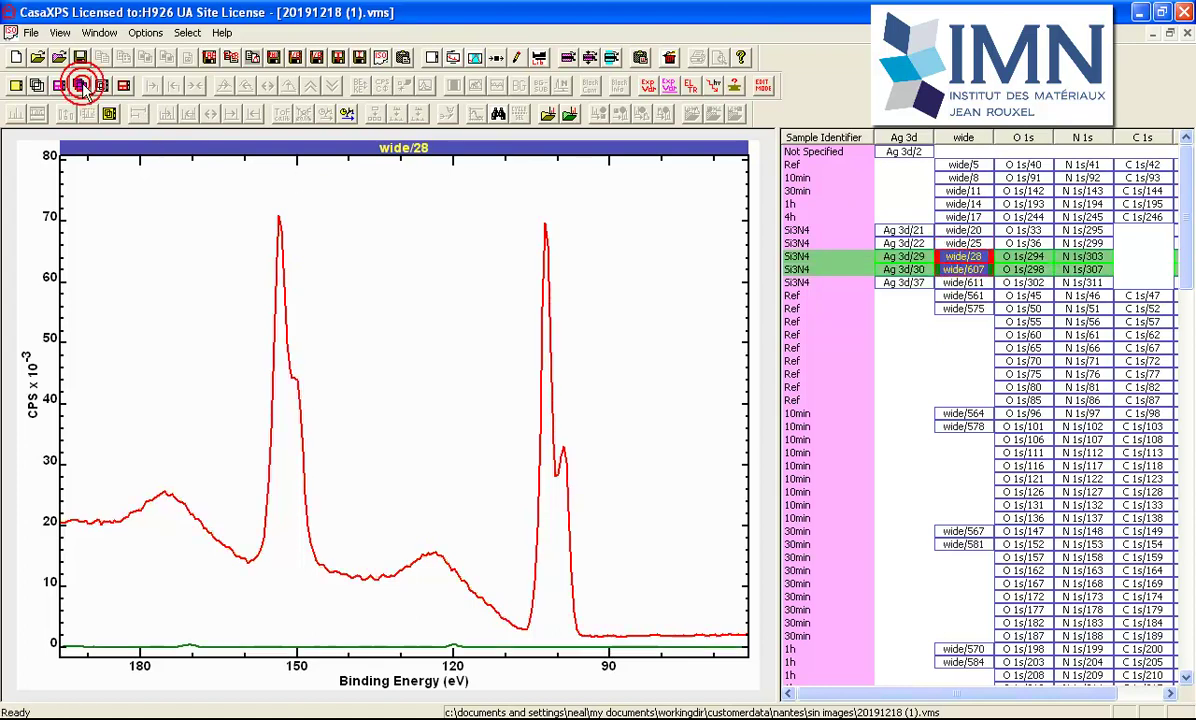
- Rescale and min-to-max normalise both traces to reveal the green peaks' shift
left_click(436, 241)
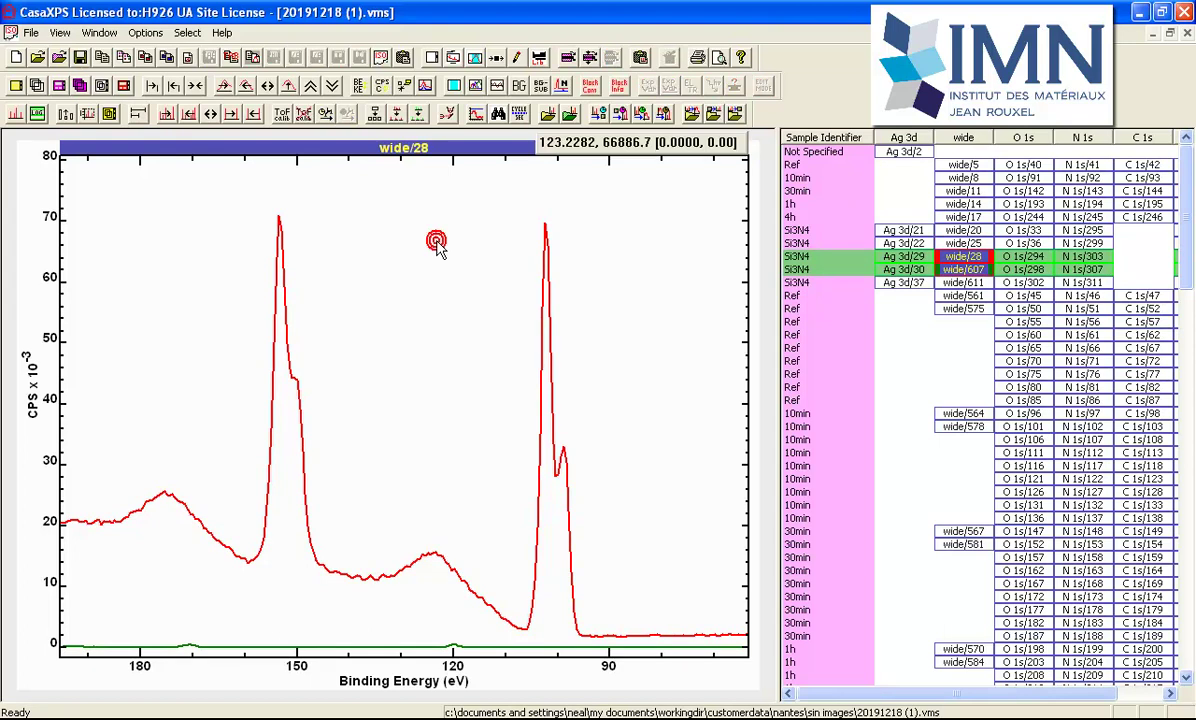
left_click(561, 87)
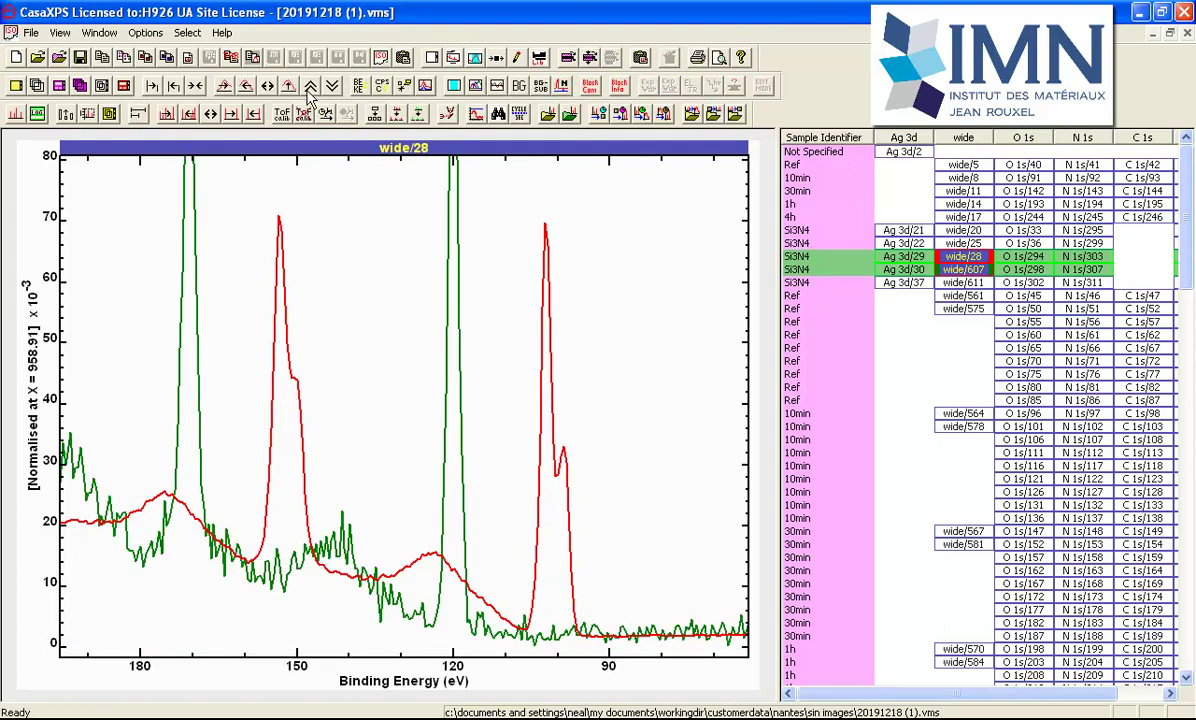
left_click(288, 86)
left_click(310, 86)
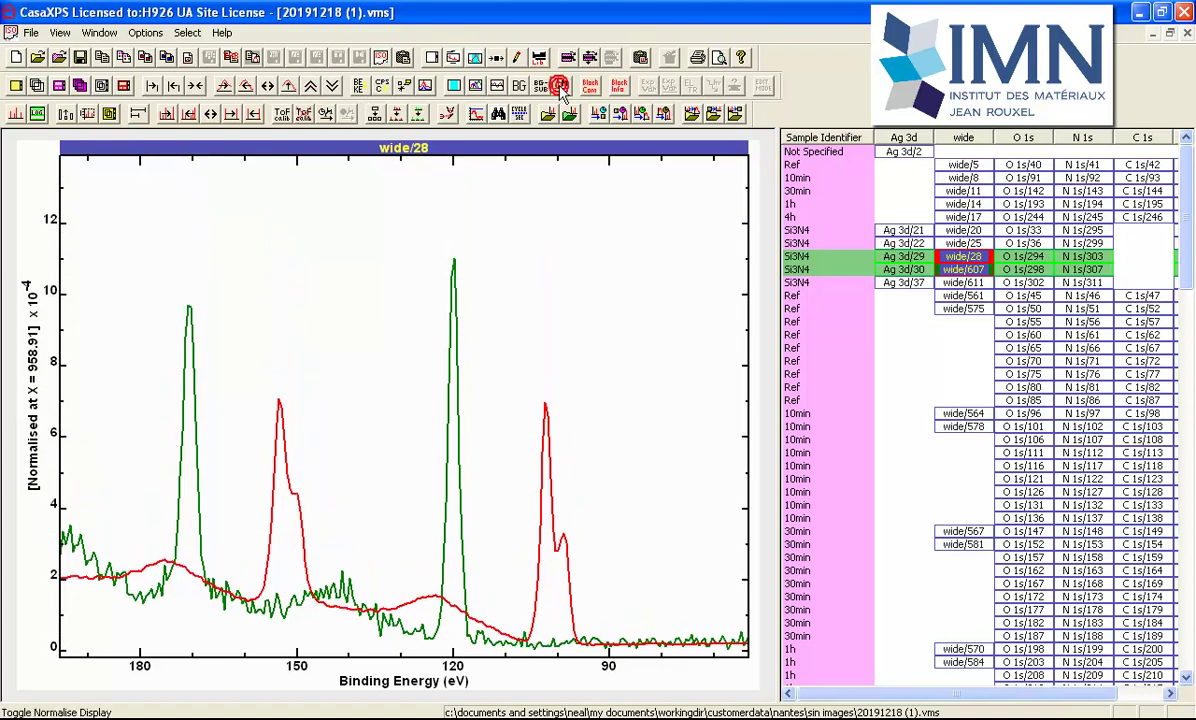
left_click(519, 84)
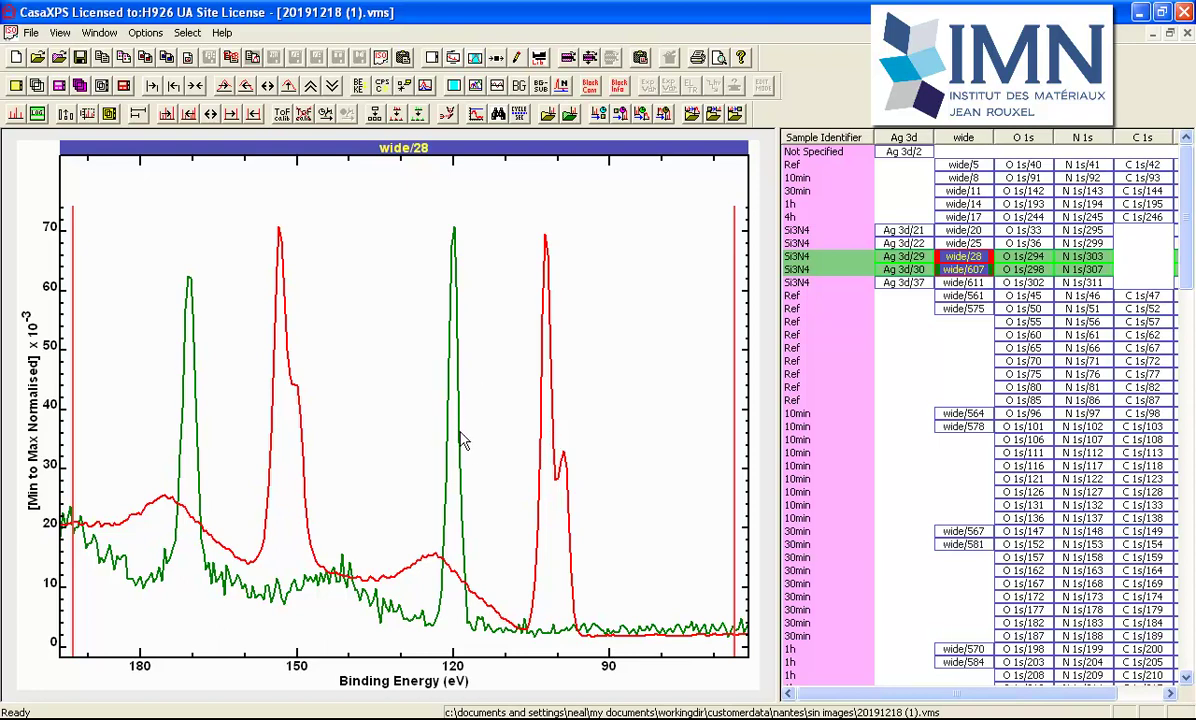
- Add wide/611 as a third trace to the wide/28 and wide/607 overlay
left_click(966, 284, "ctrl")
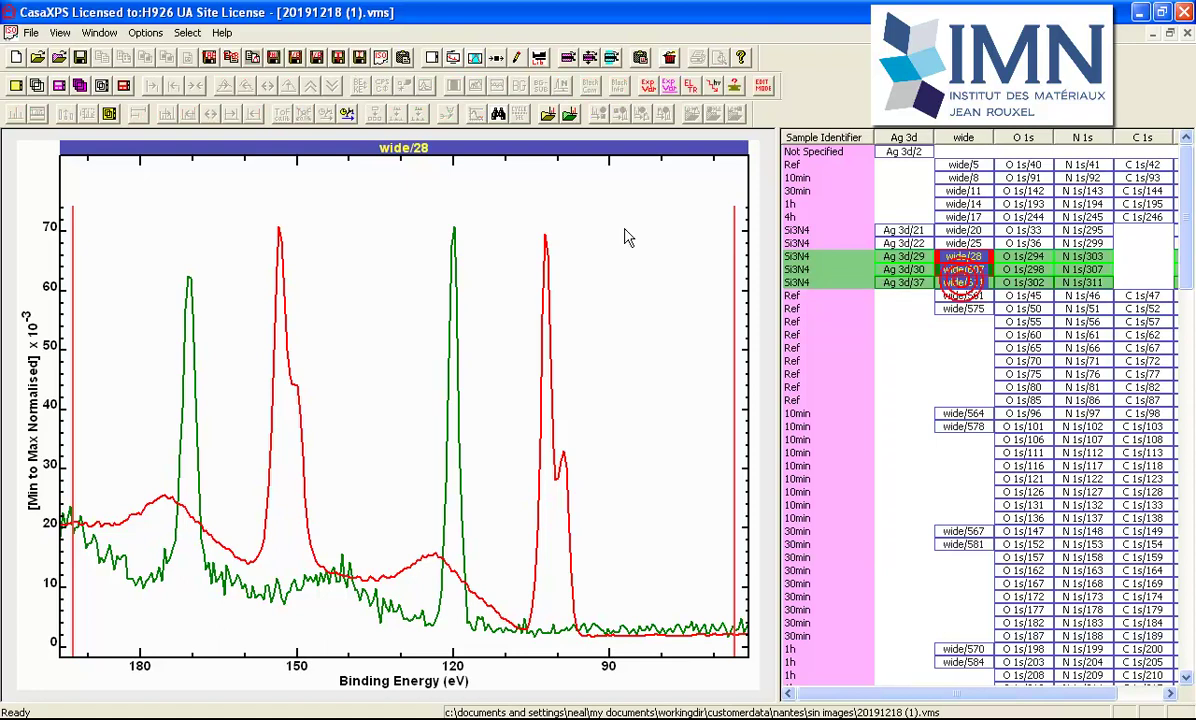
left_click(83, 85)
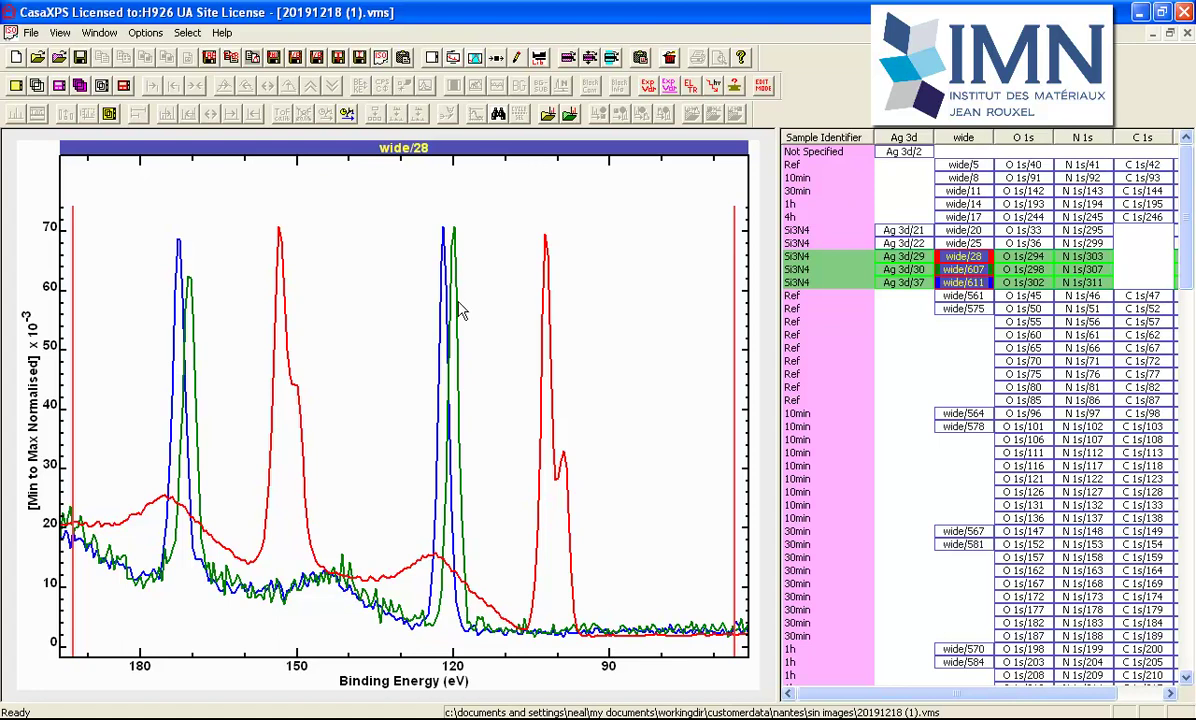
double_click(541, 307)
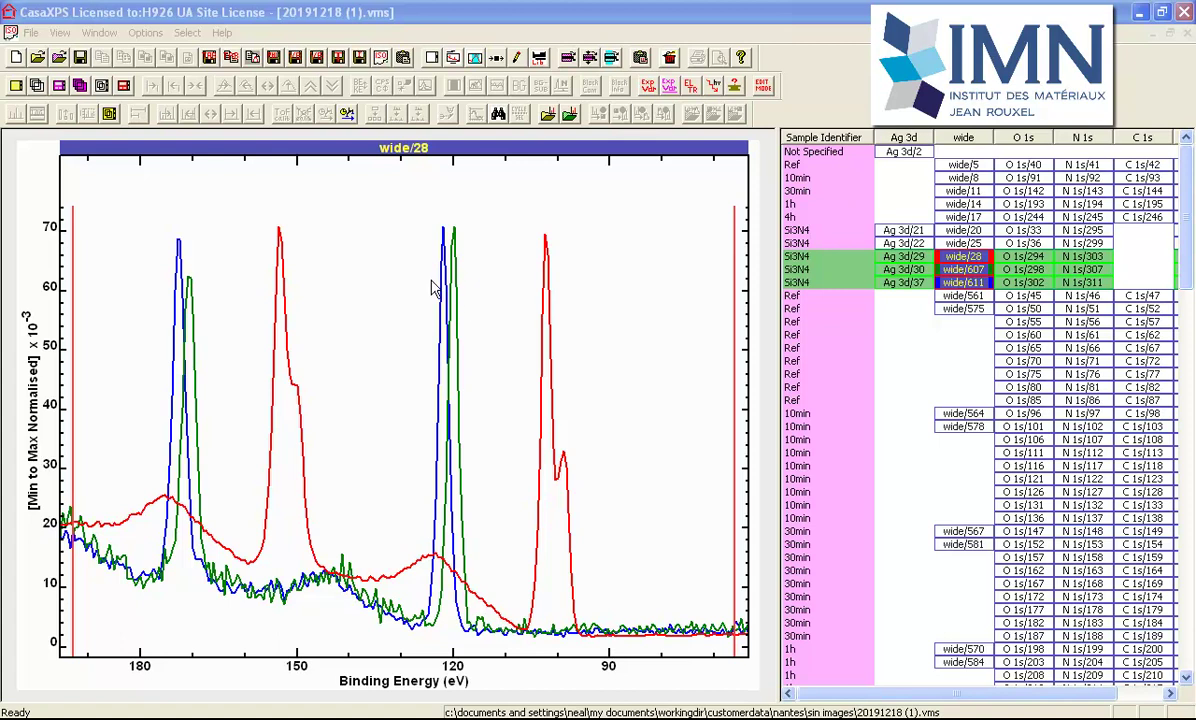
- Box the shifted green and blue peaks near 120 eV, after checking the red pair near 100 eV
left_click_drag(388, 203, 484, 648)
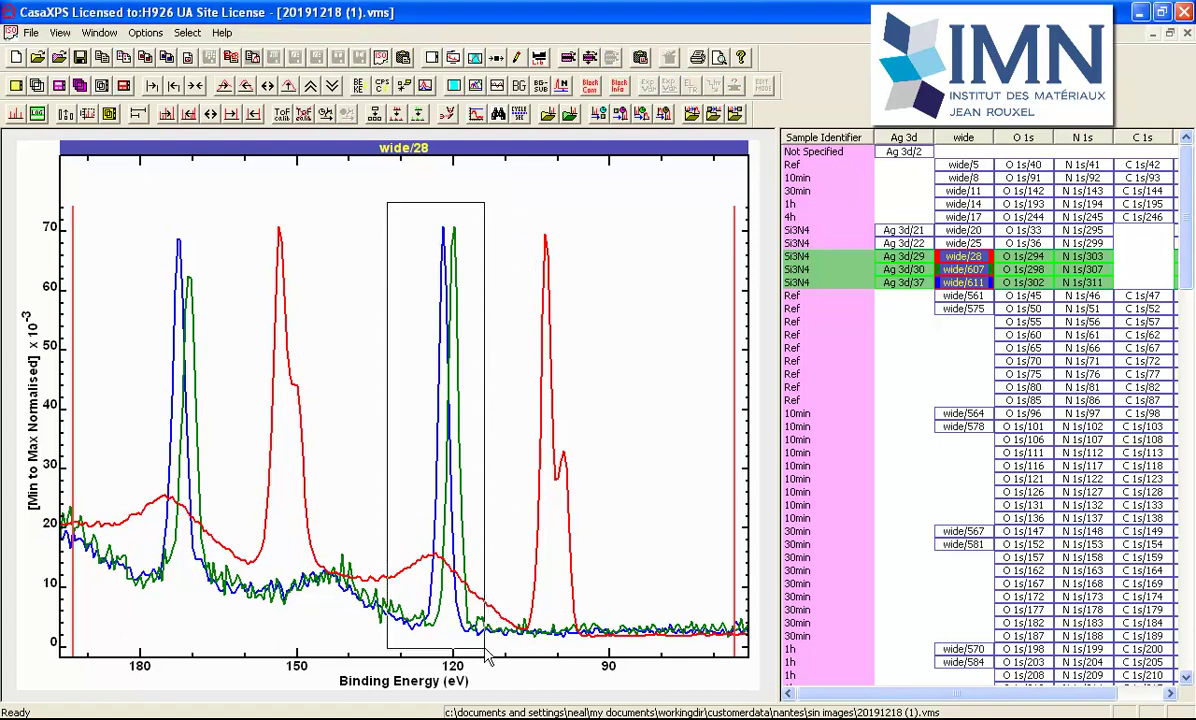
left_click_drag(510, 207, 607, 648)
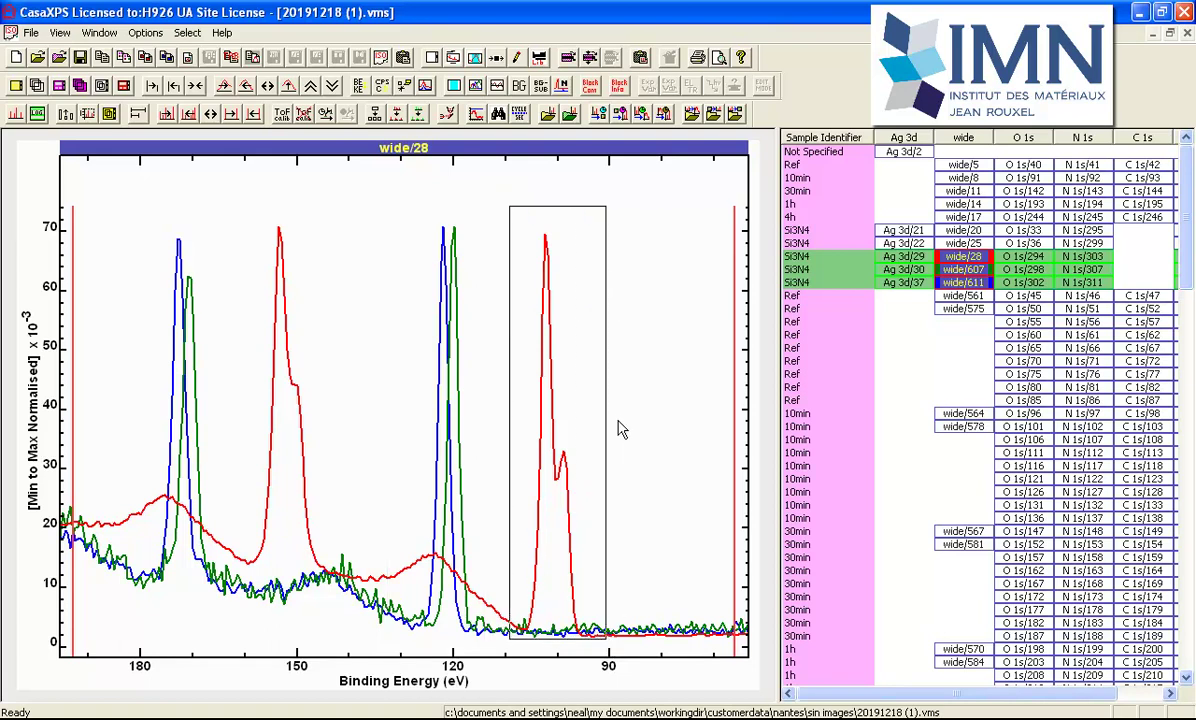
left_click_drag(401, 205, 479, 643)
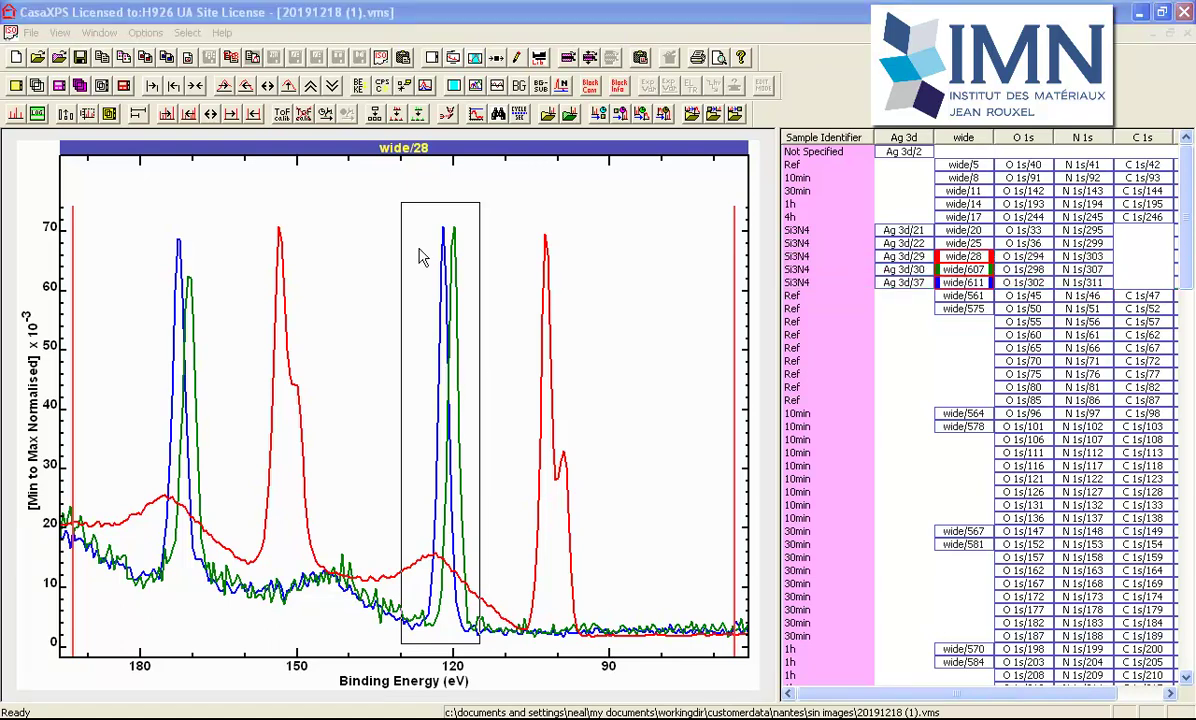
- Switch to N1s-20191218-image-differential-charging_map-128.vms showing its 450 um colour map
left_click(99, 32)
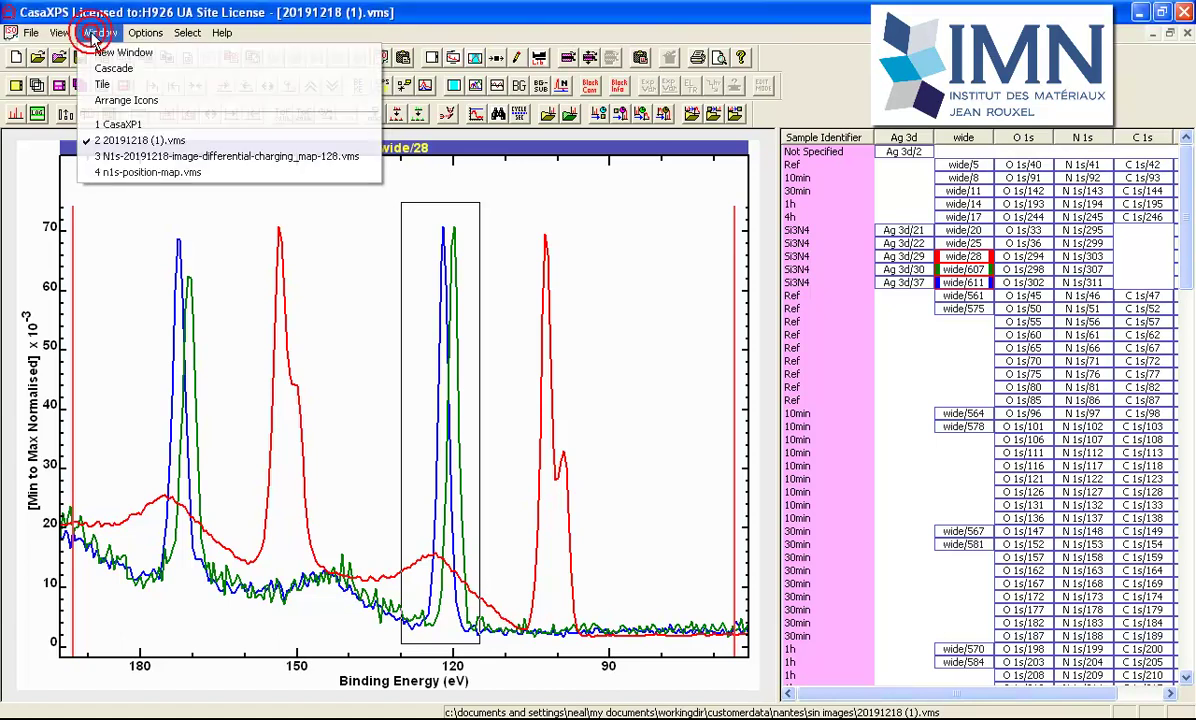
left_click(95, 158)
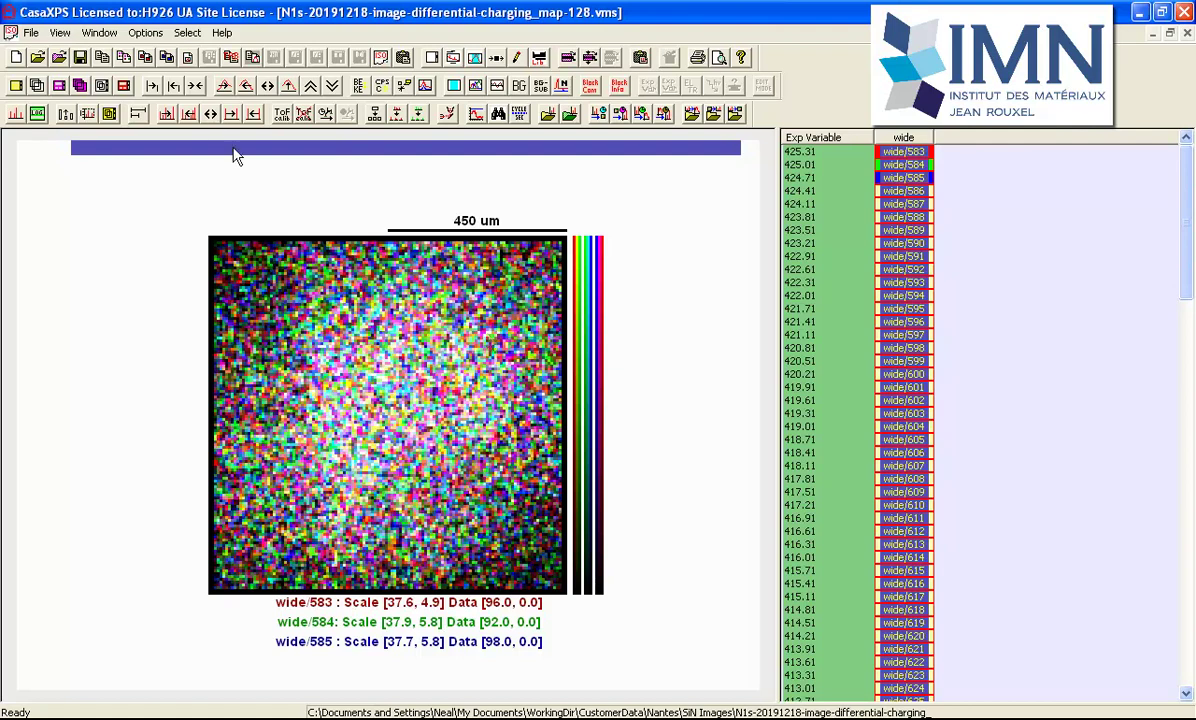
- Turn on the spectrum overlay in the Image Processing Colour Scales settings and apply it
left_click(145, 32)
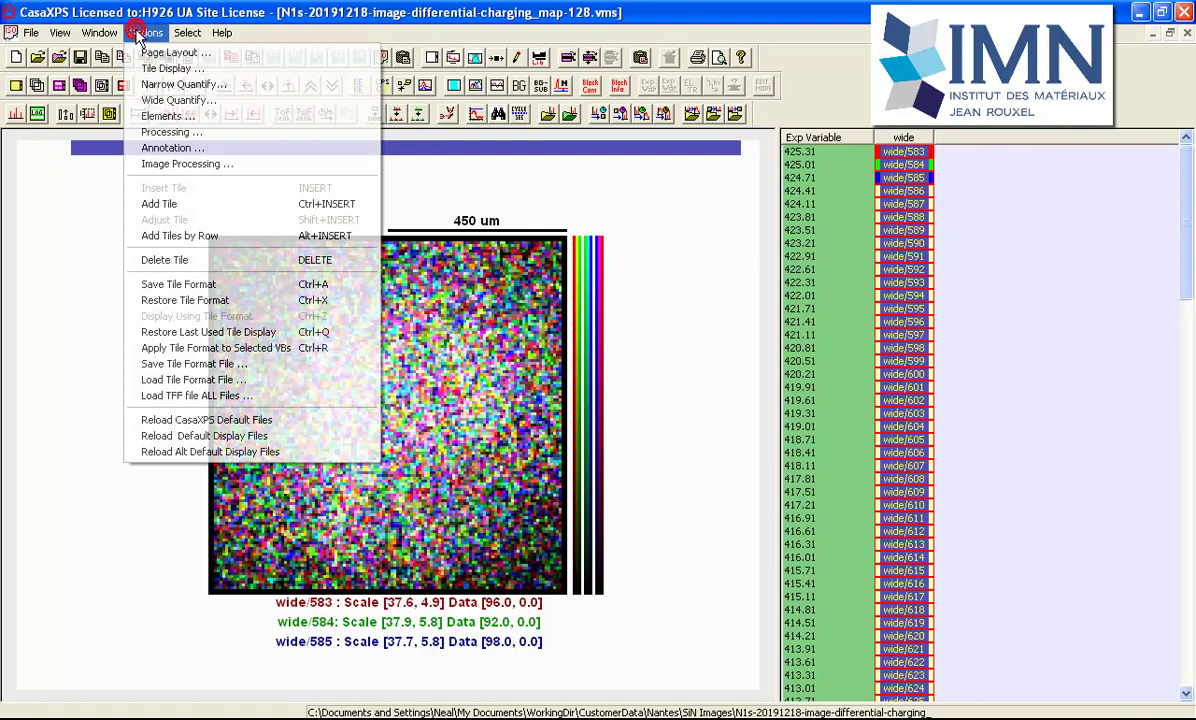
left_click(165, 163)
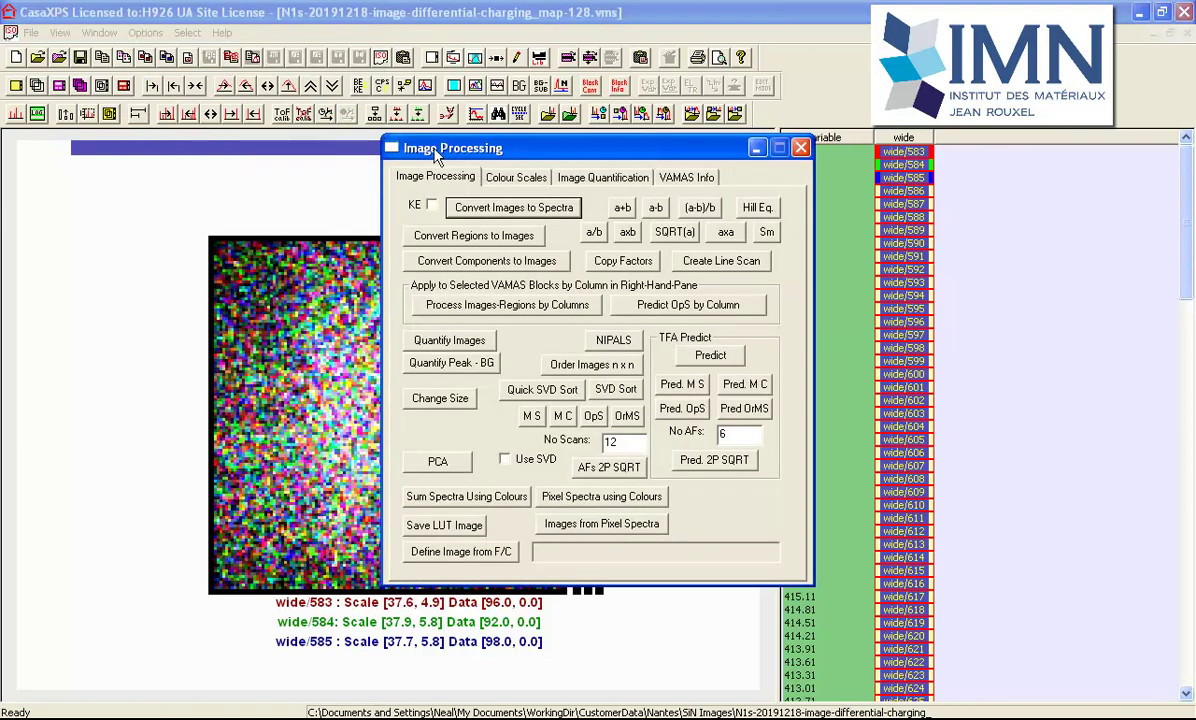
left_click_drag(434, 143, 803, 227)
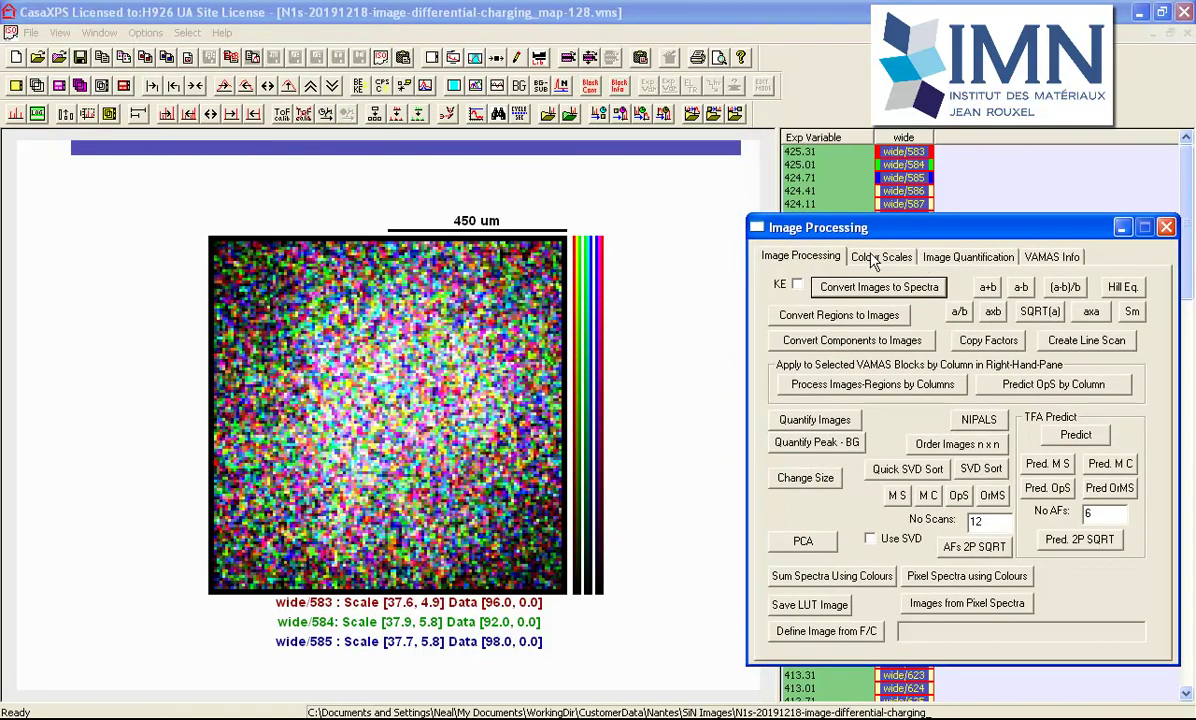
left_click(868, 256)
left_click(949, 325)
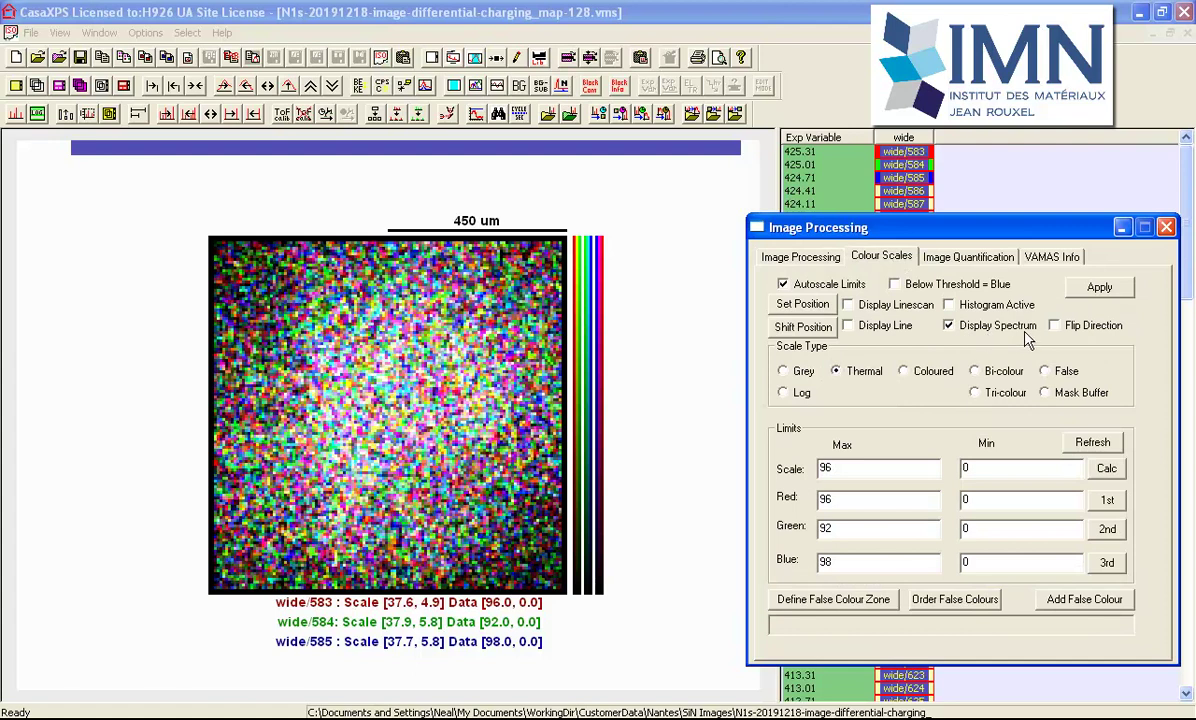
left_click(1100, 287)
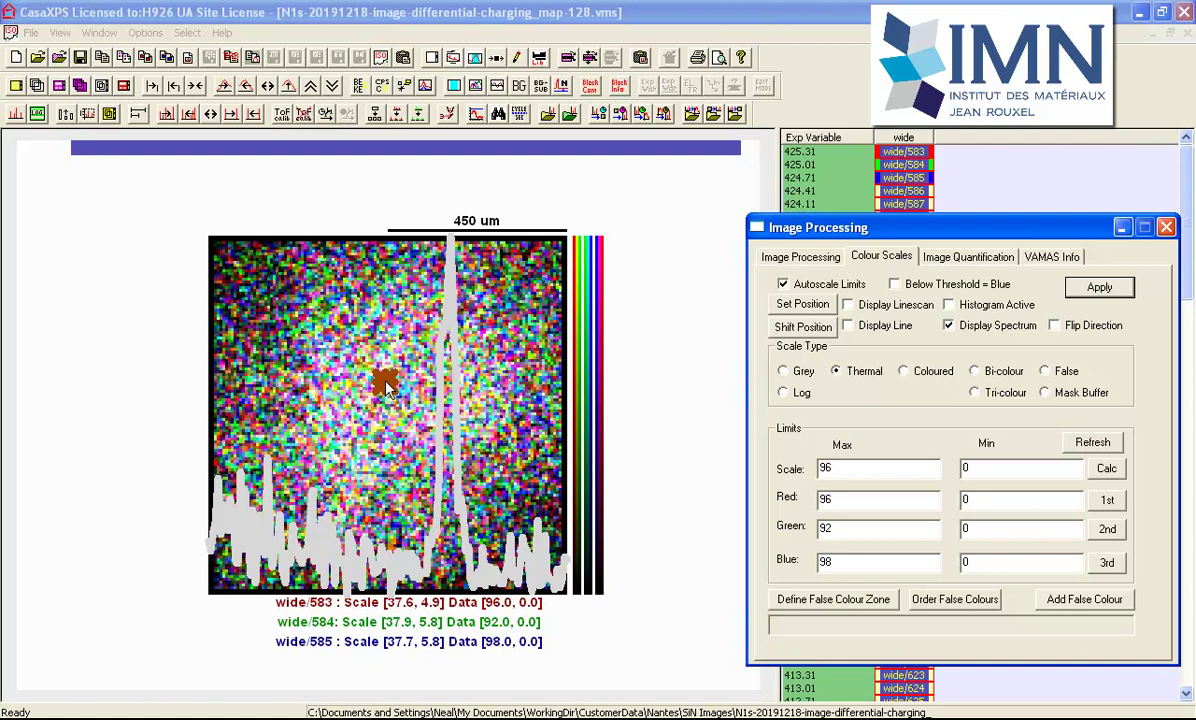
- Inspect pixel spectra across the N1s image and place the sampling region at a picked point
left_click(301, 255)
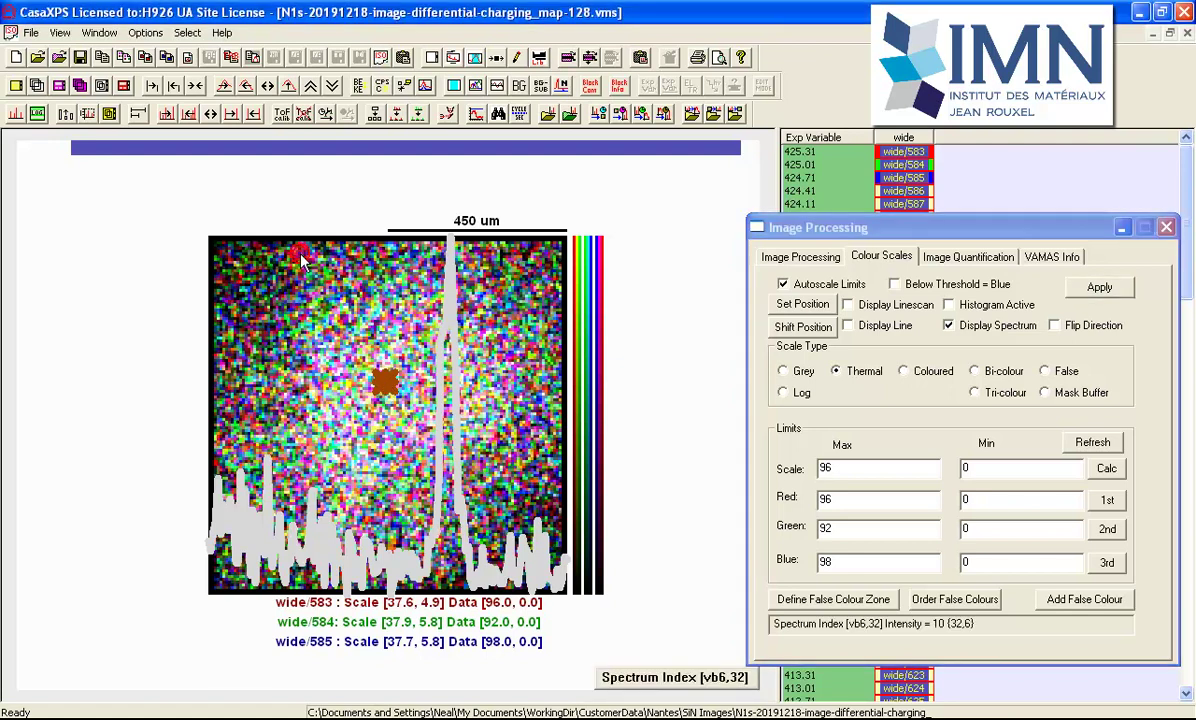
left_click_drag(301, 255, 379, 322)
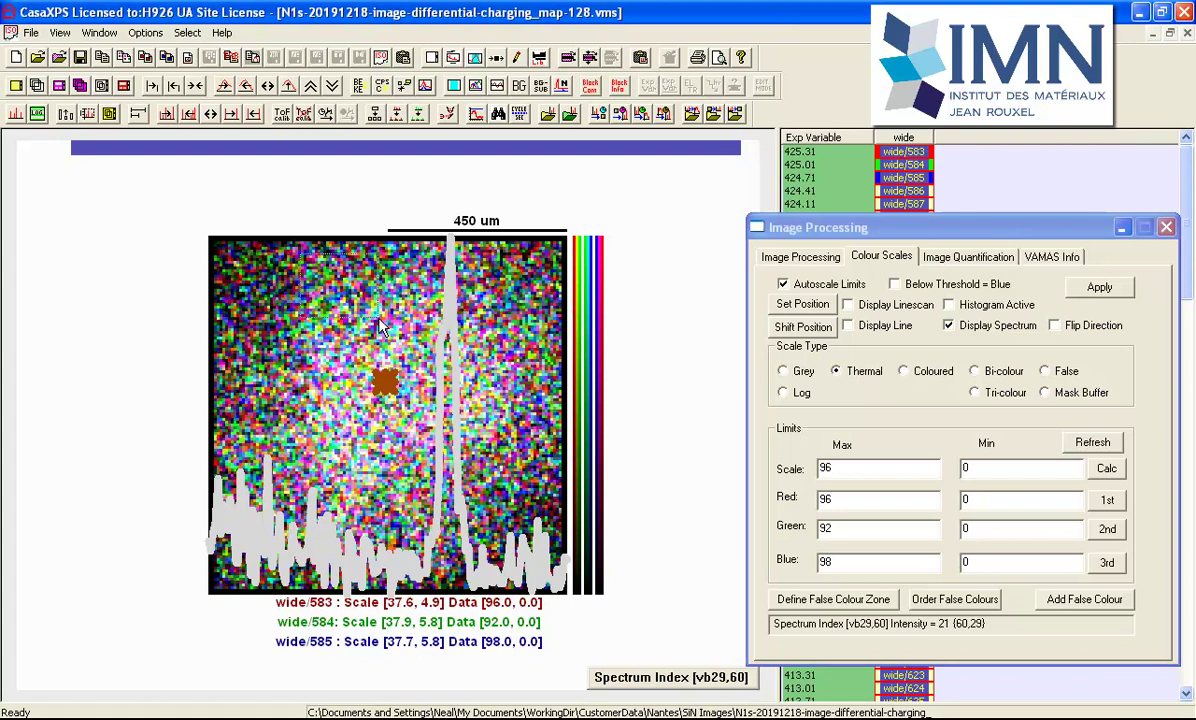
left_click(790, 305)
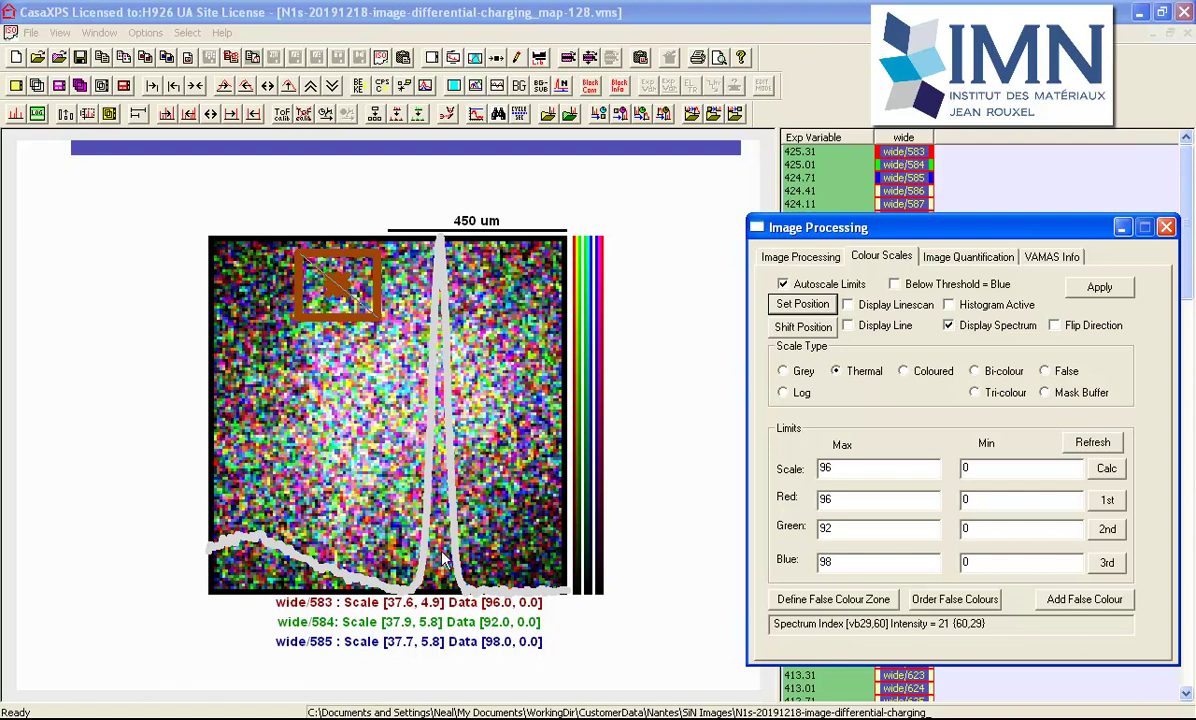
left_click(478, 470)
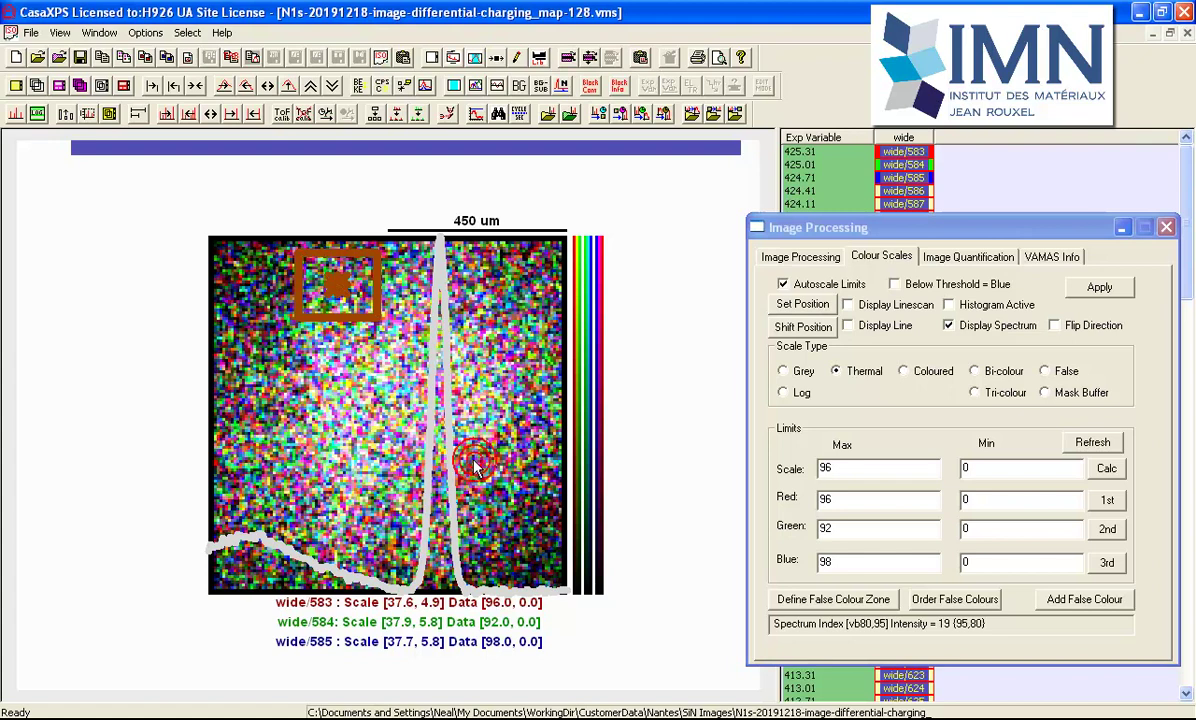
left_click(790, 328)
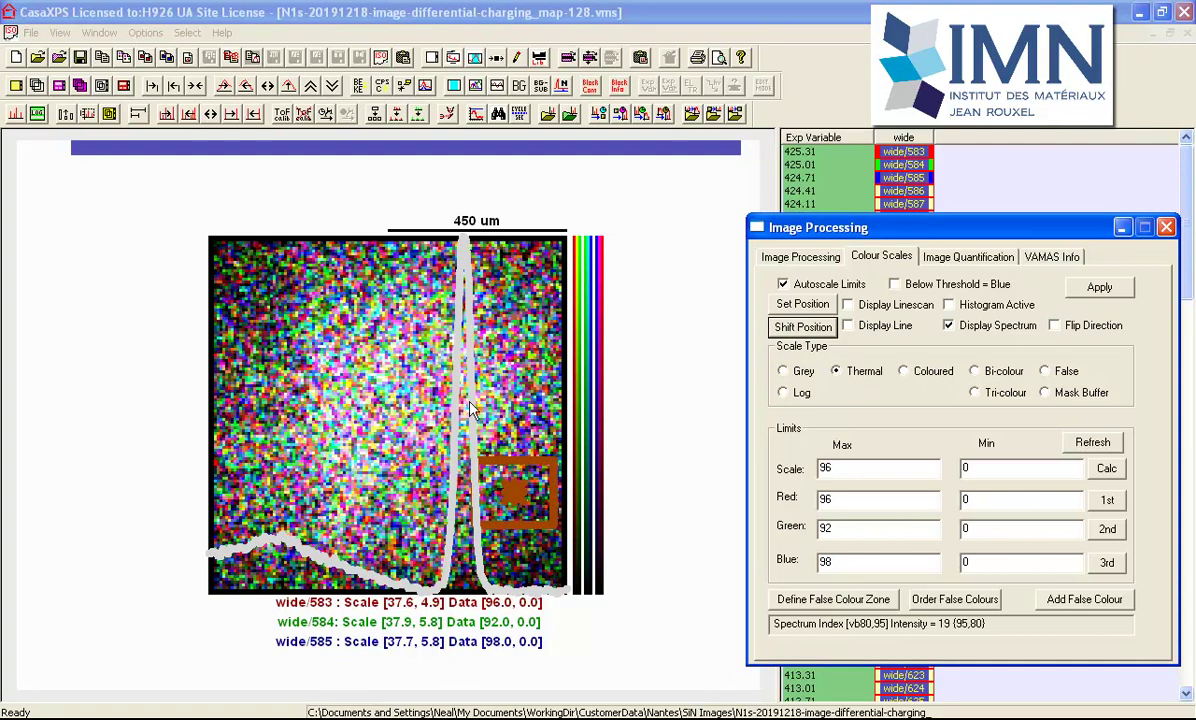
- Shift the region box to the image's top-left, then to its lower right
left_click(305, 268)
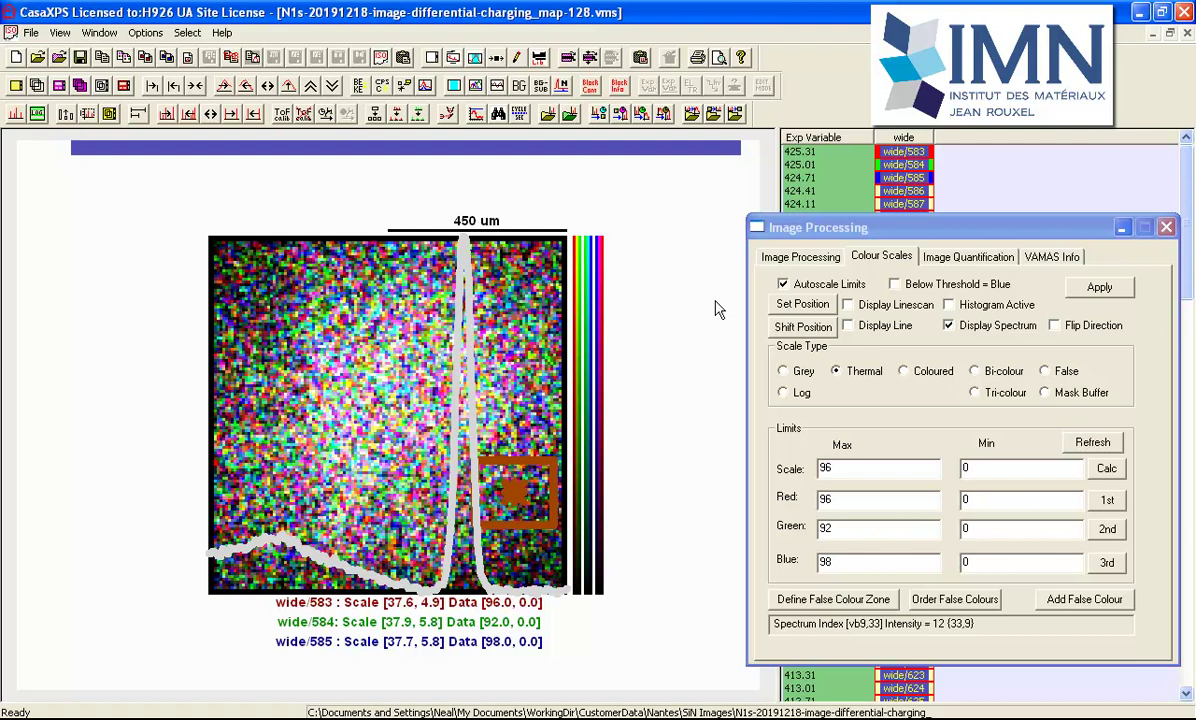
left_click(800, 328)
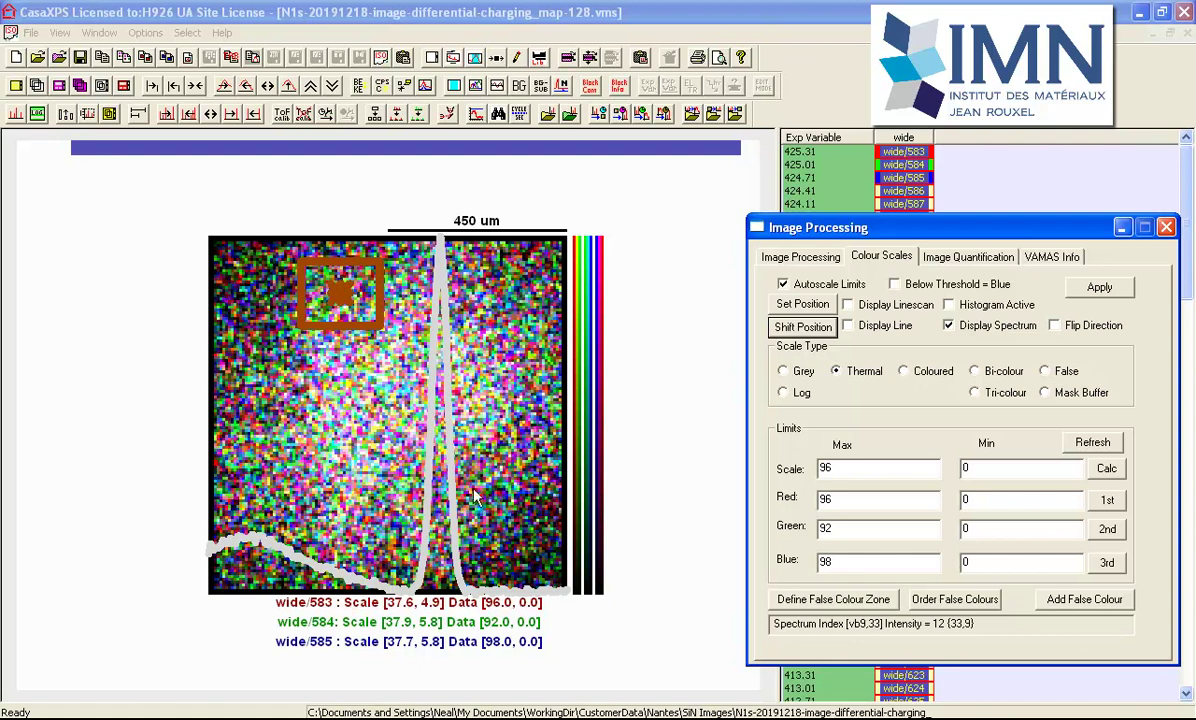
left_click(443, 460)
left_click(802, 328)
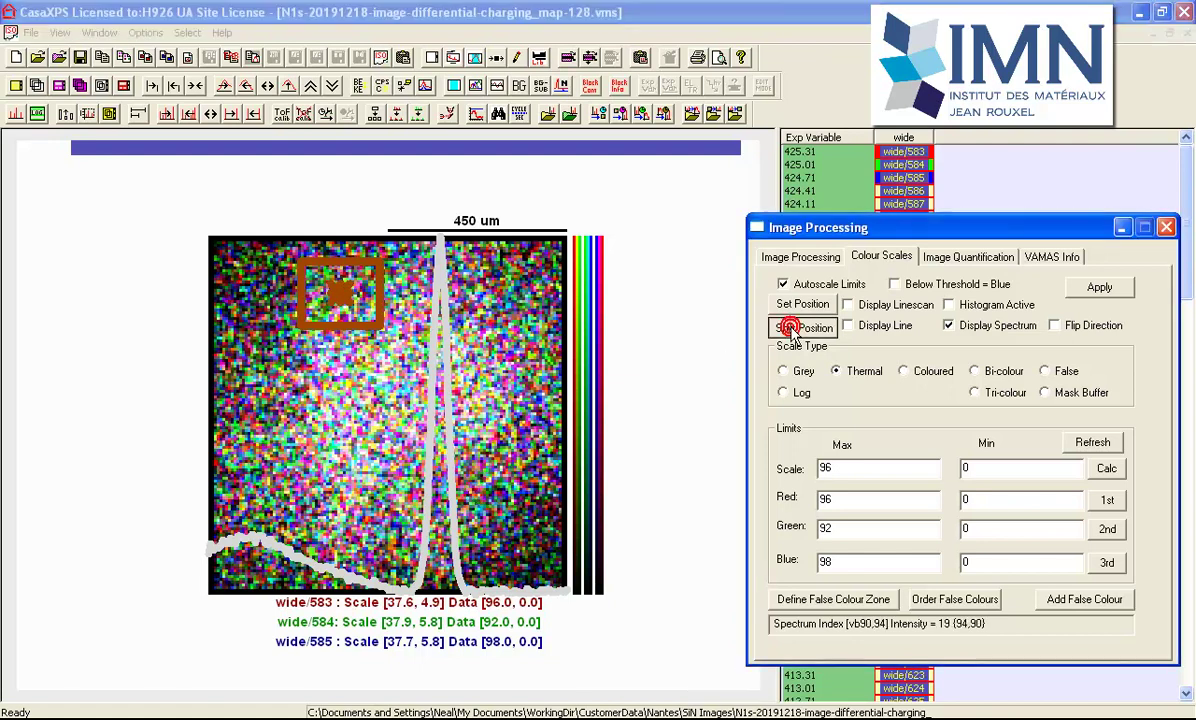
- Show the 'Charge Compensation failure: Differential Charging' diagram in the CasaXP1 window
left_click(696, 323)
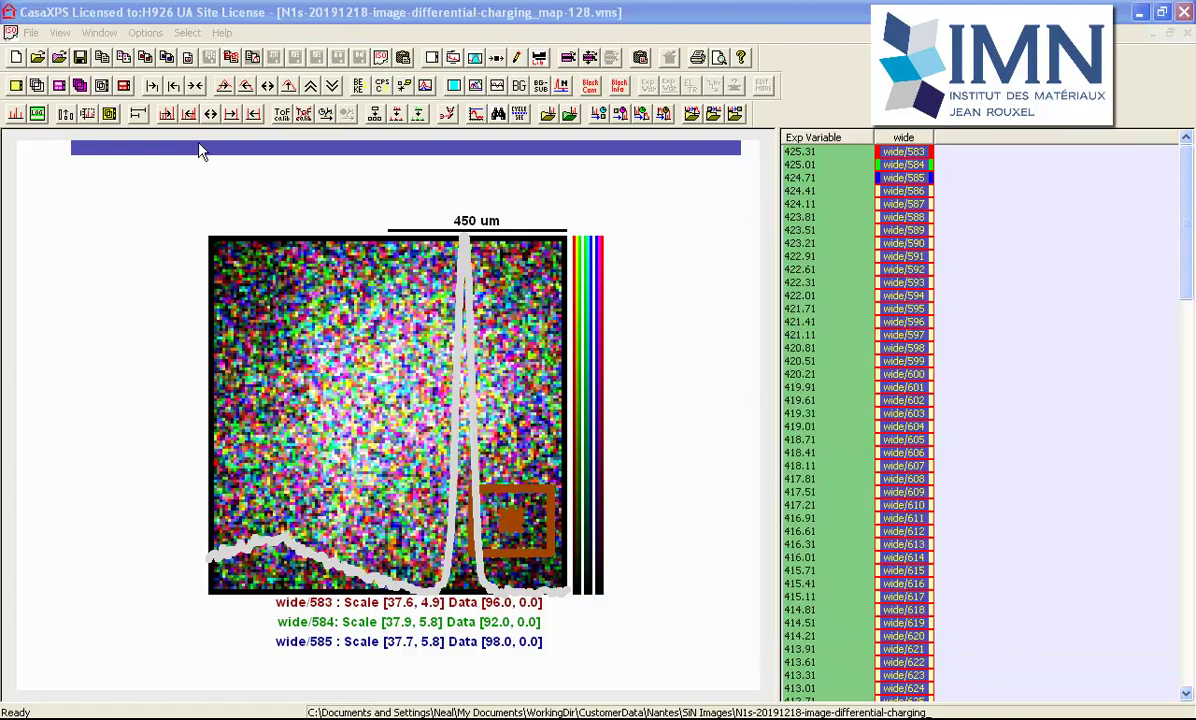
left_click(97, 33)
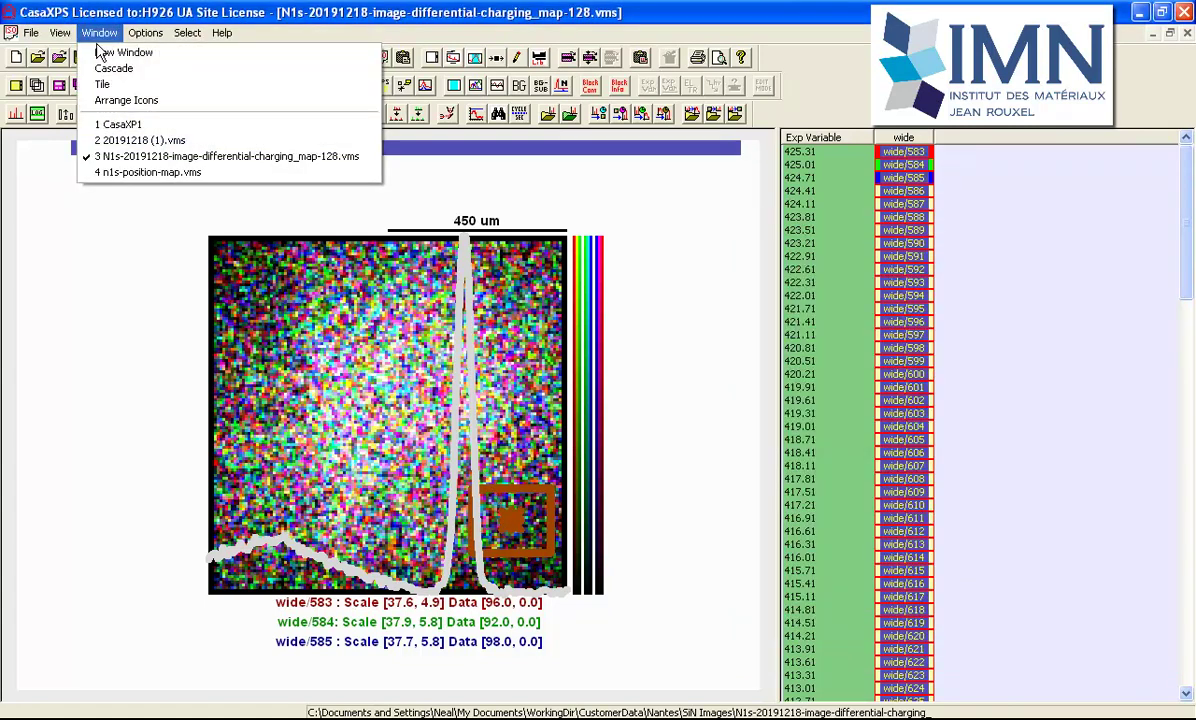
left_click(115, 124)
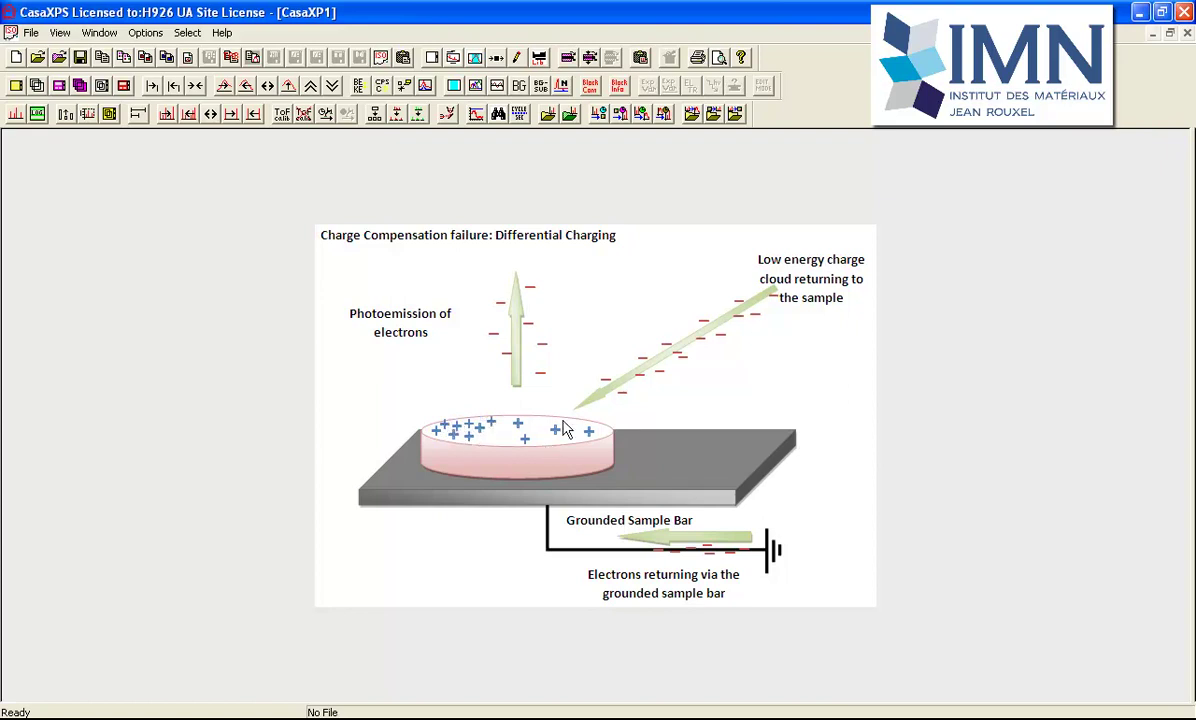
left_click(90, 32)
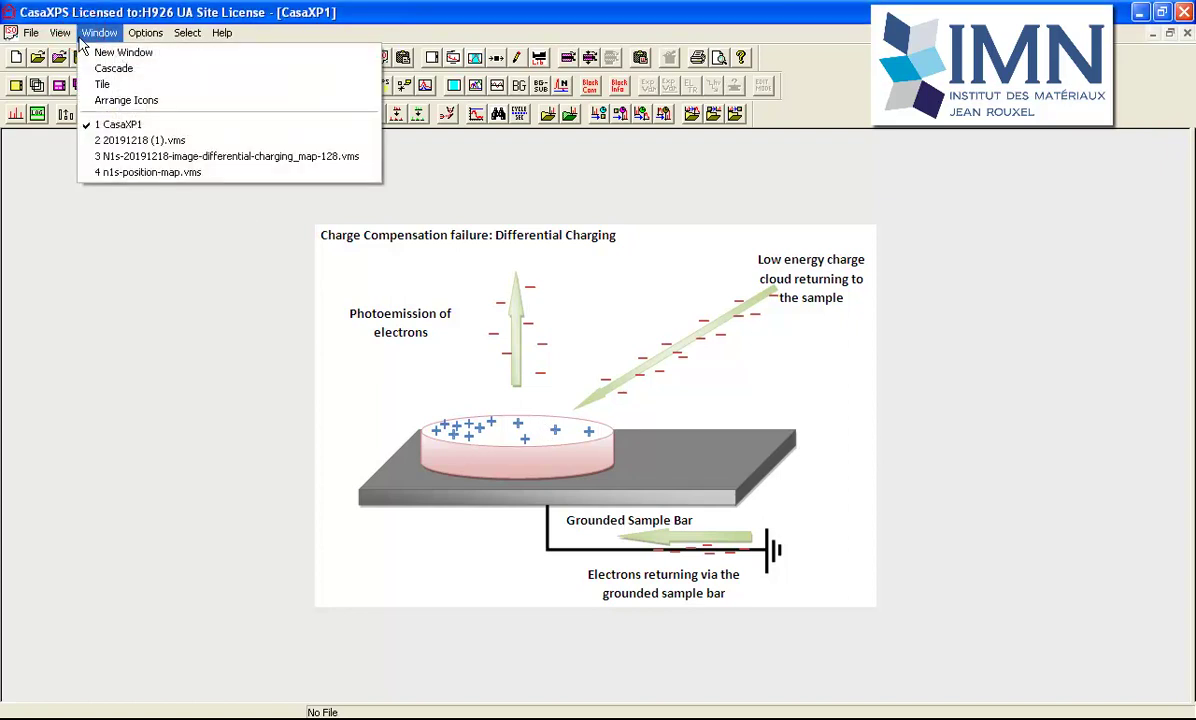
- Switch to the n1s-position-map.vms window with the 394.1–397.5 peak-position map
left_click(95, 171)
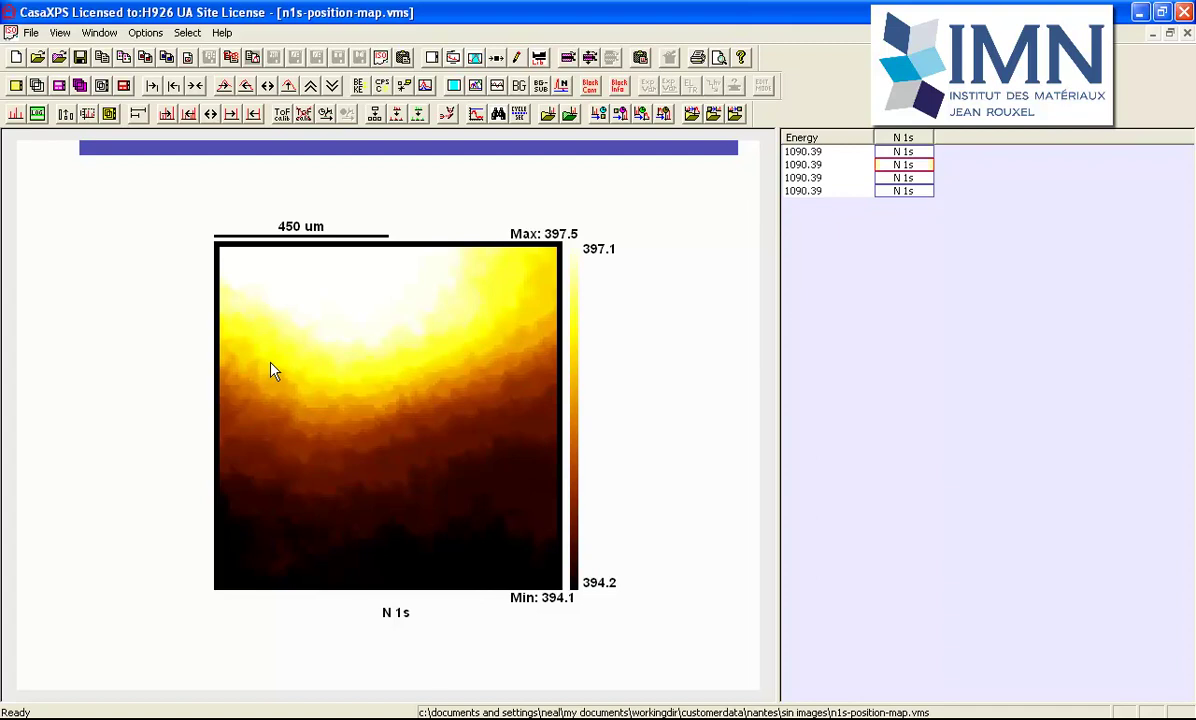
- Apply a False colour scale spanning 394.109 to 397.509 to the N 1s position map
left_click(145, 33)
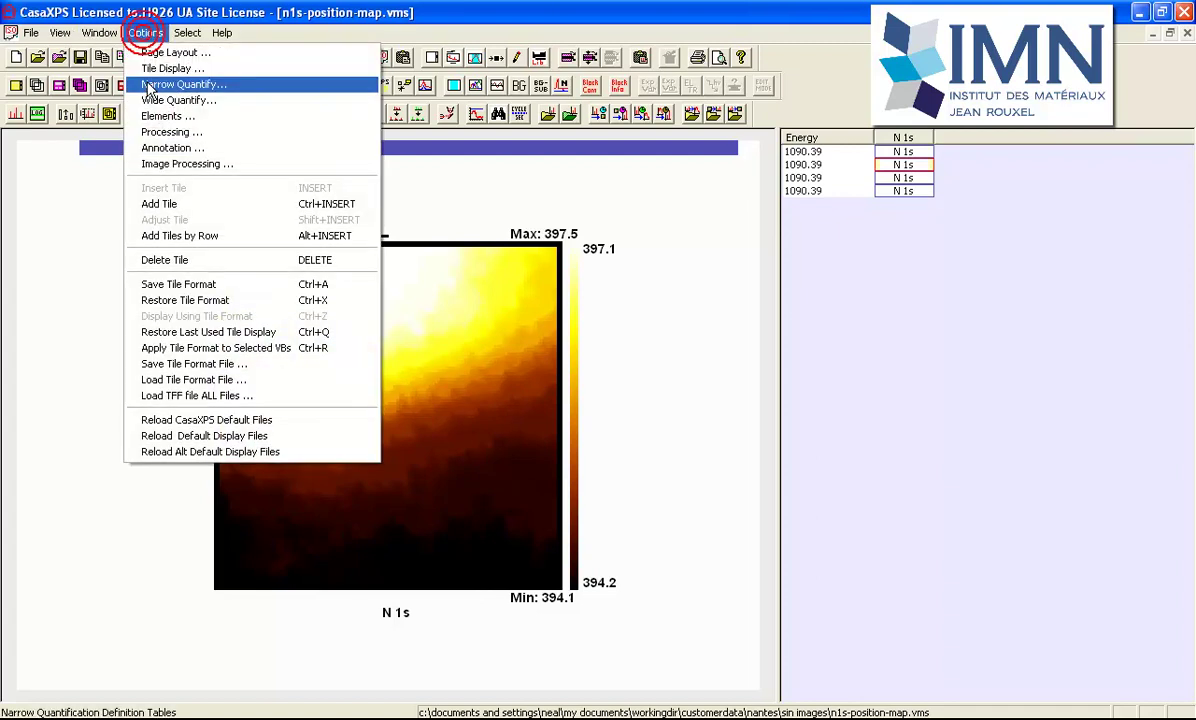
left_click(155, 163)
left_click_drag(415, 140, 783, 178)
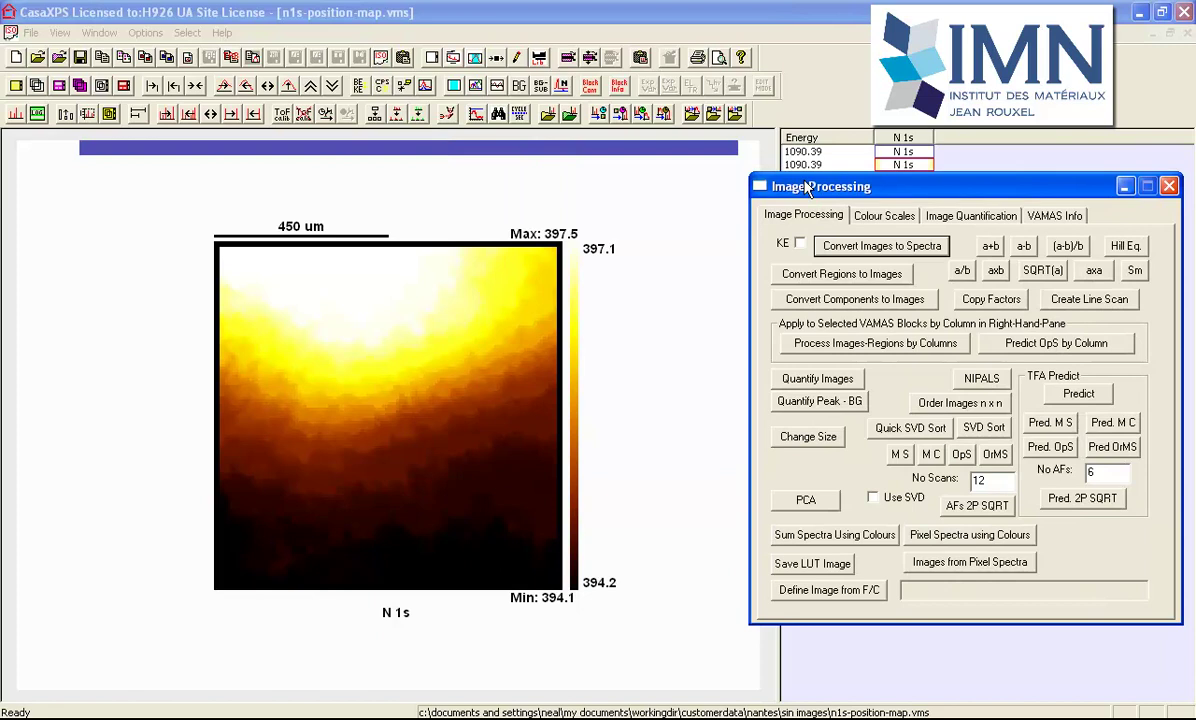
left_click(880, 220)
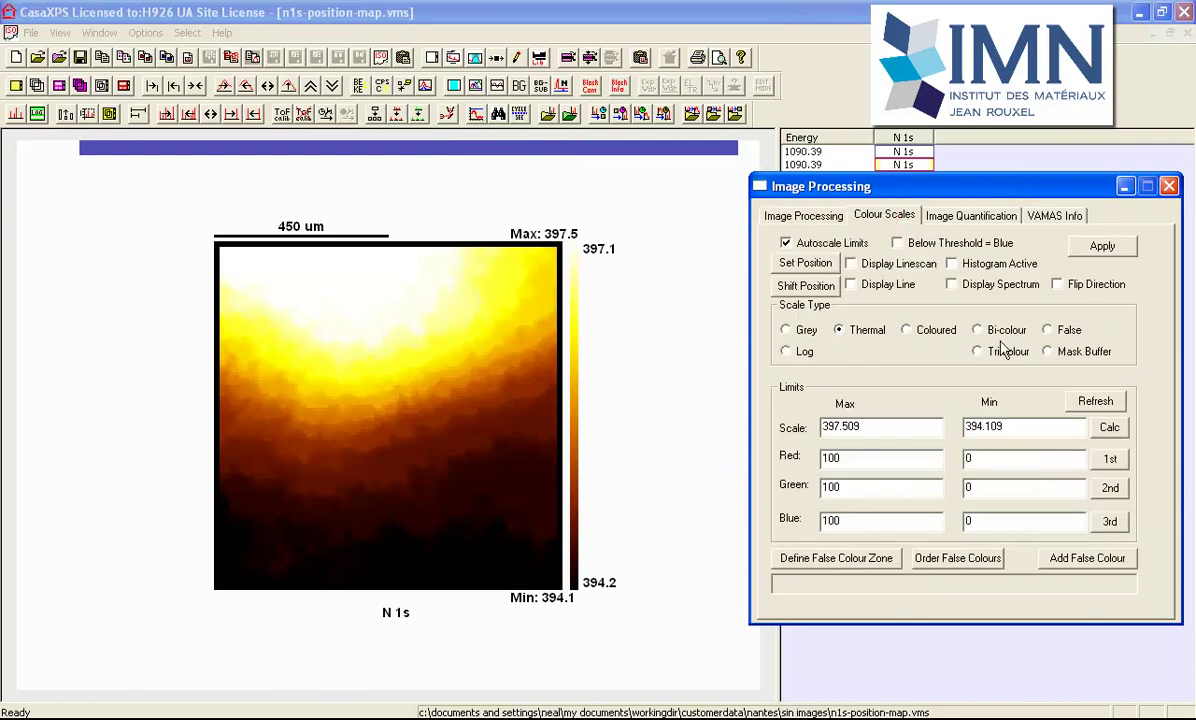
left_click(1050, 330)
left_click(1100, 247)
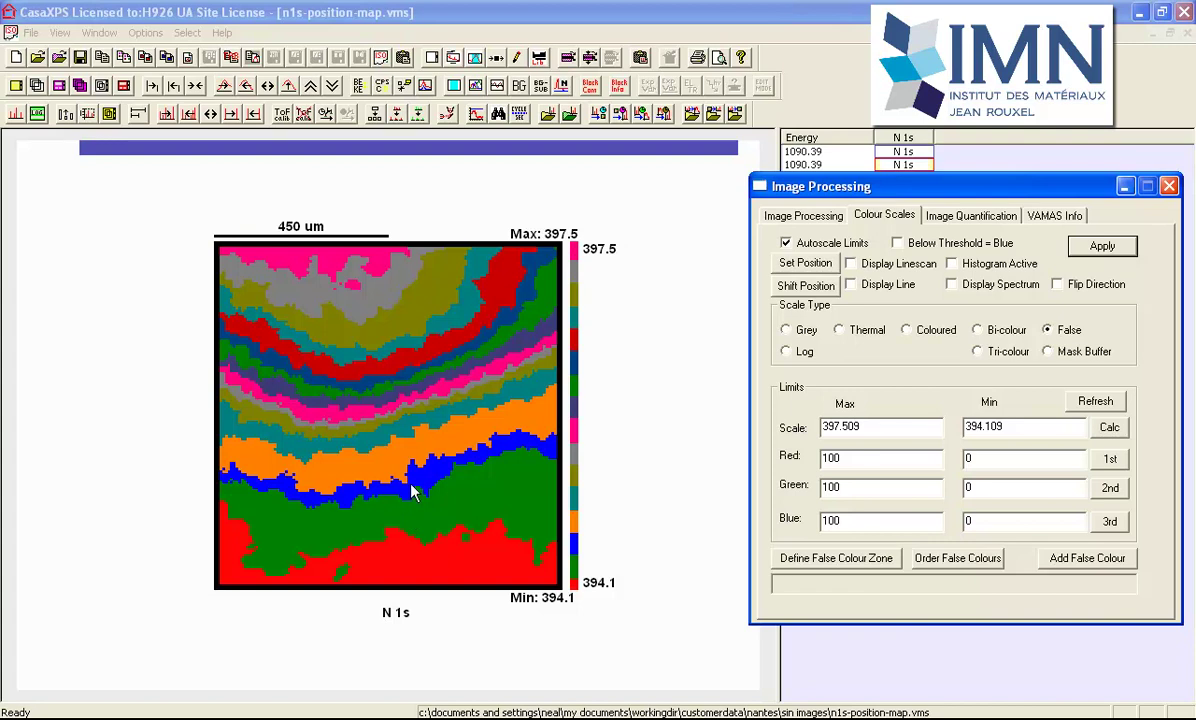
- Define the mask from the false colours, show it as Mask Buffer, and switch to the differential-charging map
left_click(810, 216)
left_click(813, 590)
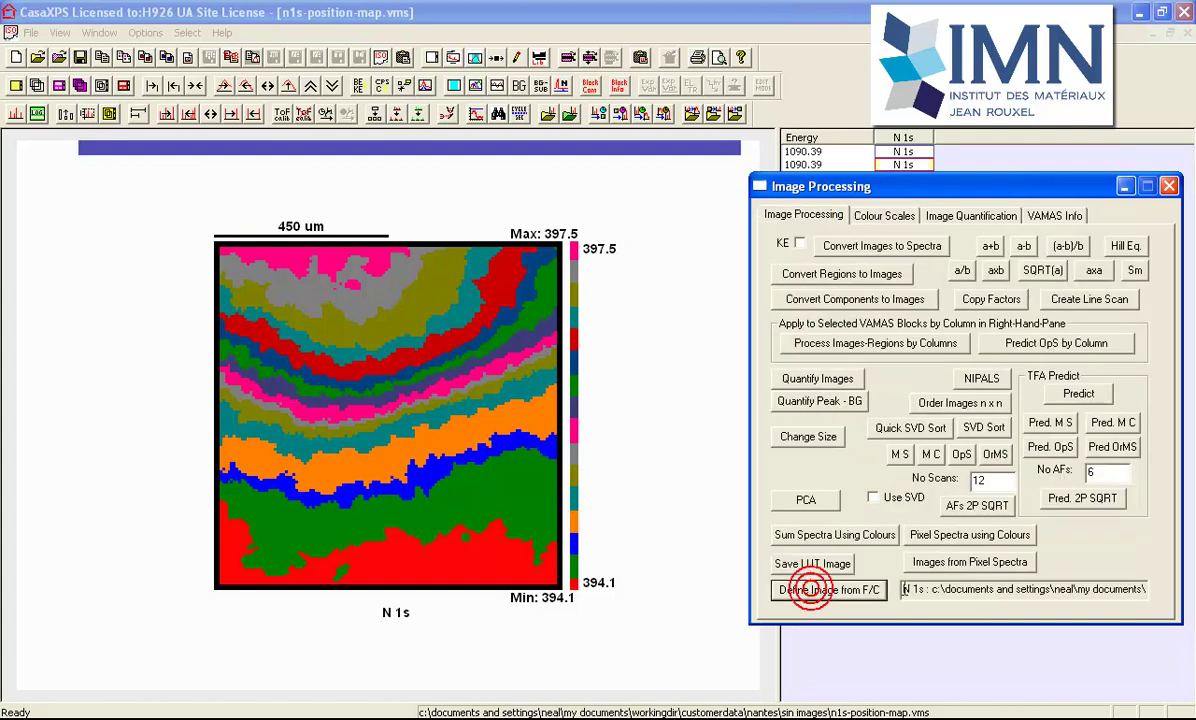
left_click(880, 217)
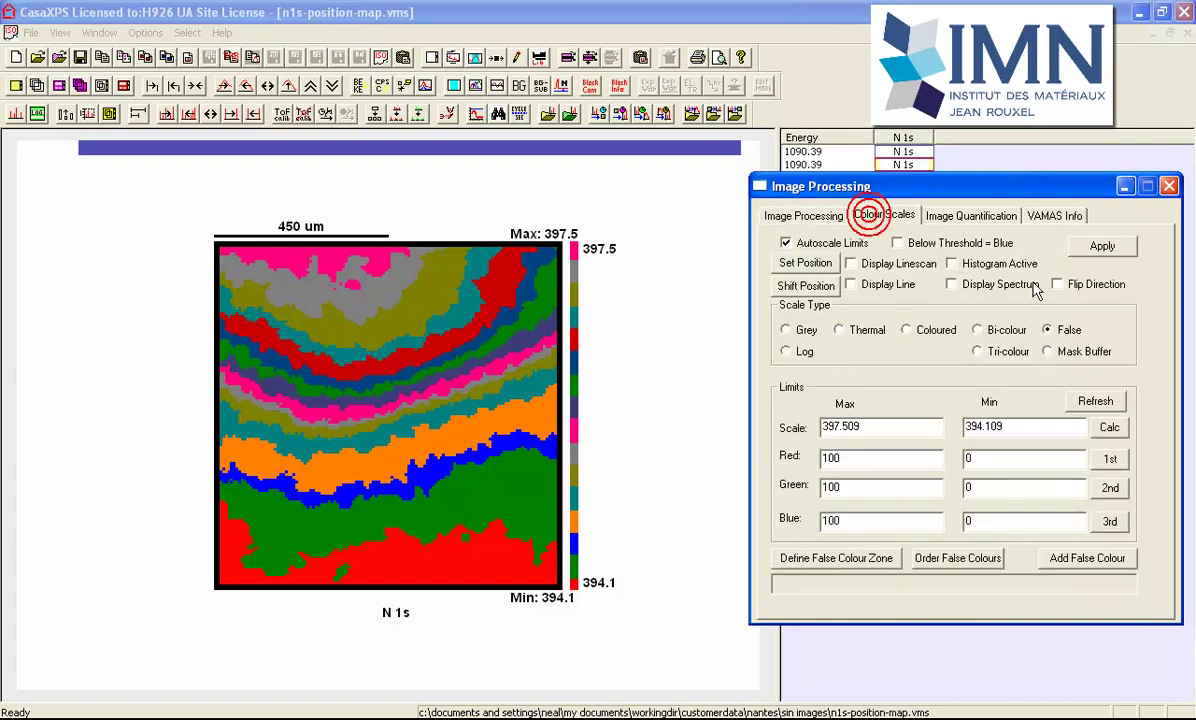
left_click(1048, 351)
left_click(1100, 245)
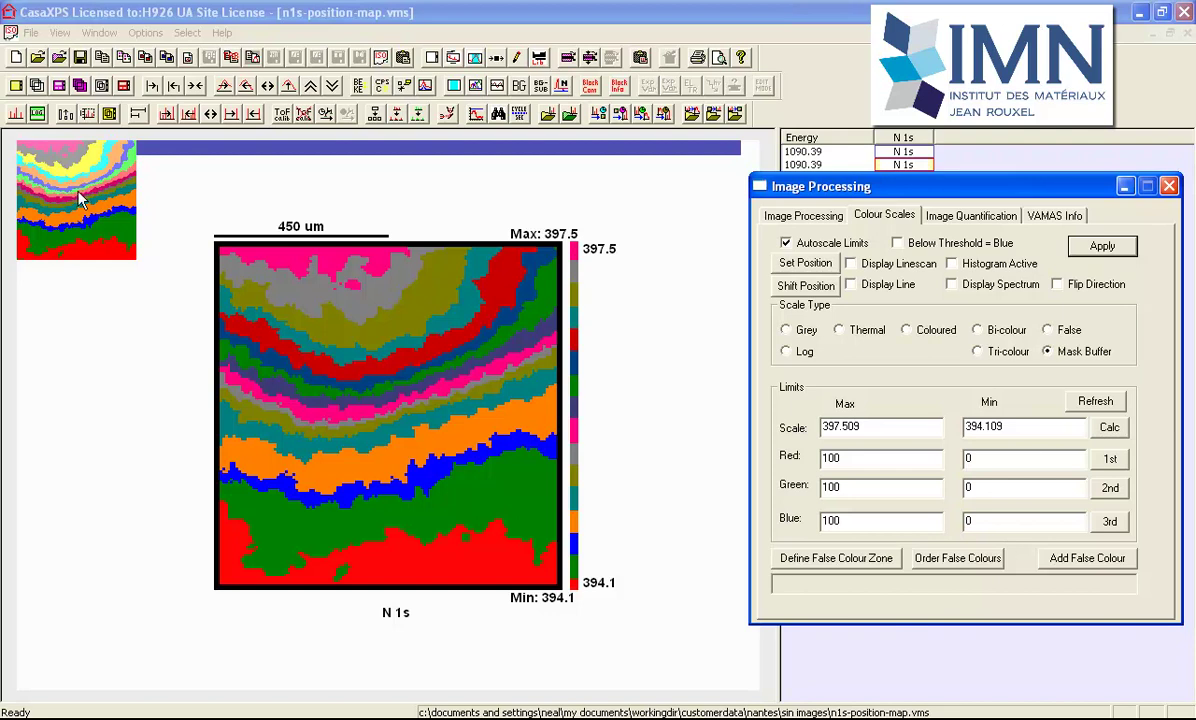
left_click(99, 32)
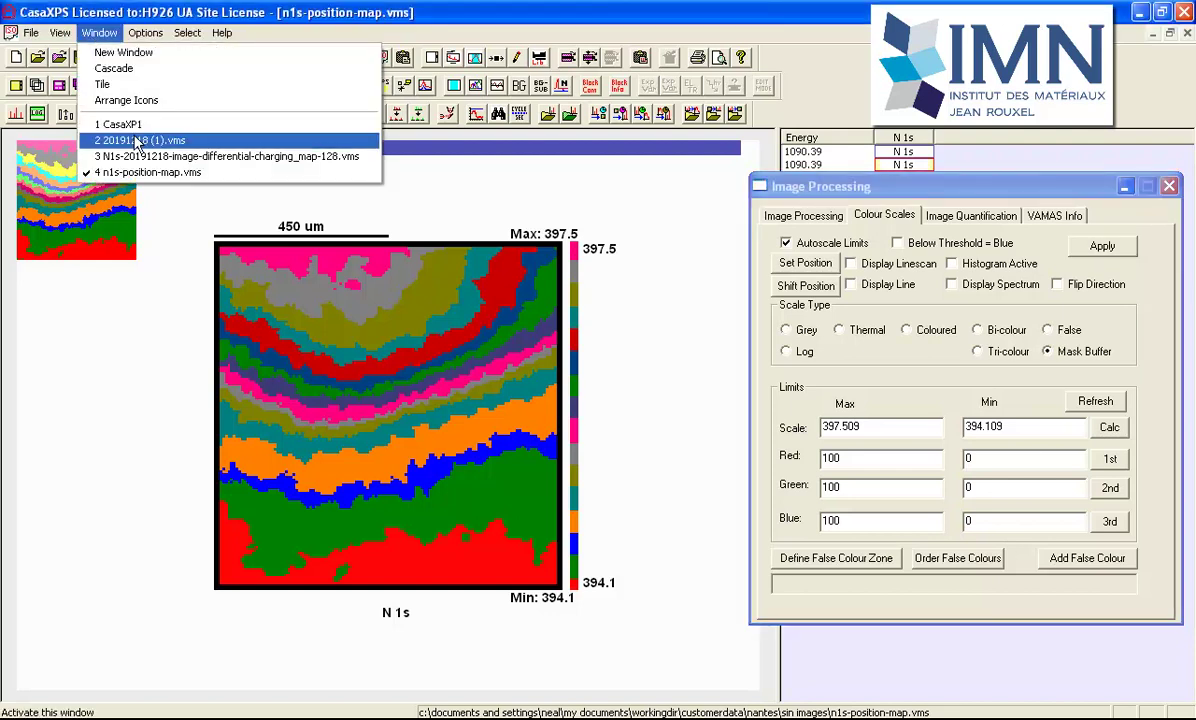
left_click(130, 155)
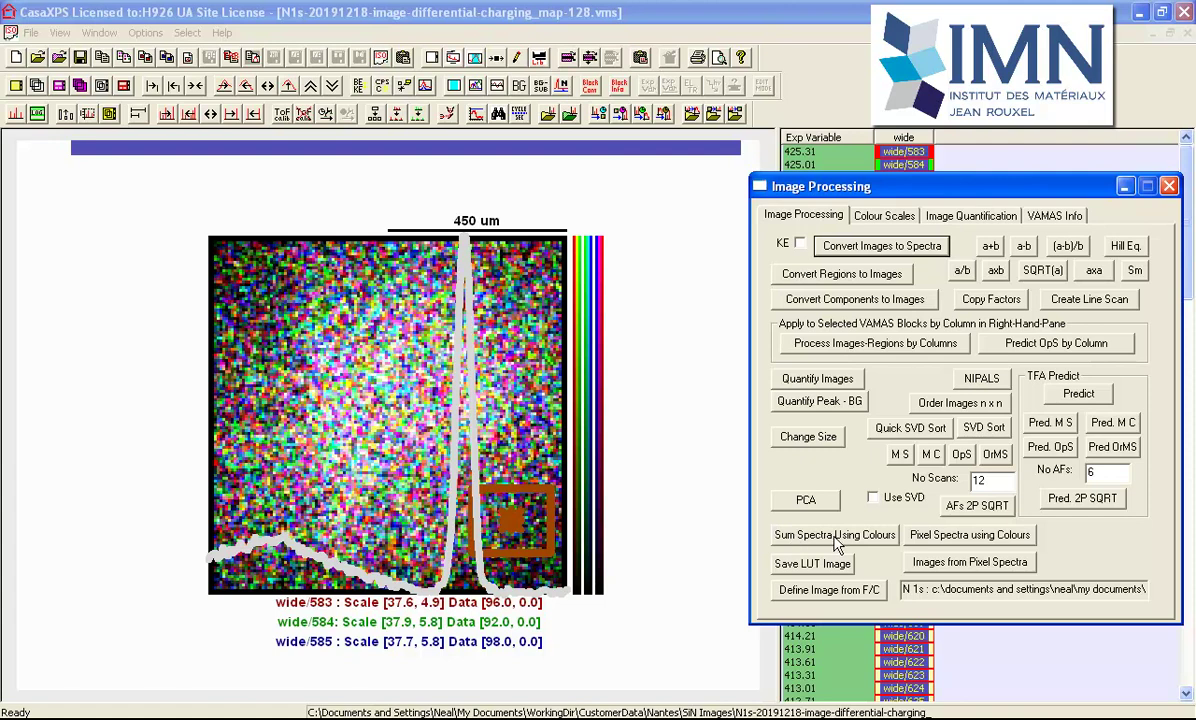
- Sum spectra by colour zone into 16 spectra, overlay them, and zoom onto the shifted N 1s peaks
left_click(835, 537)
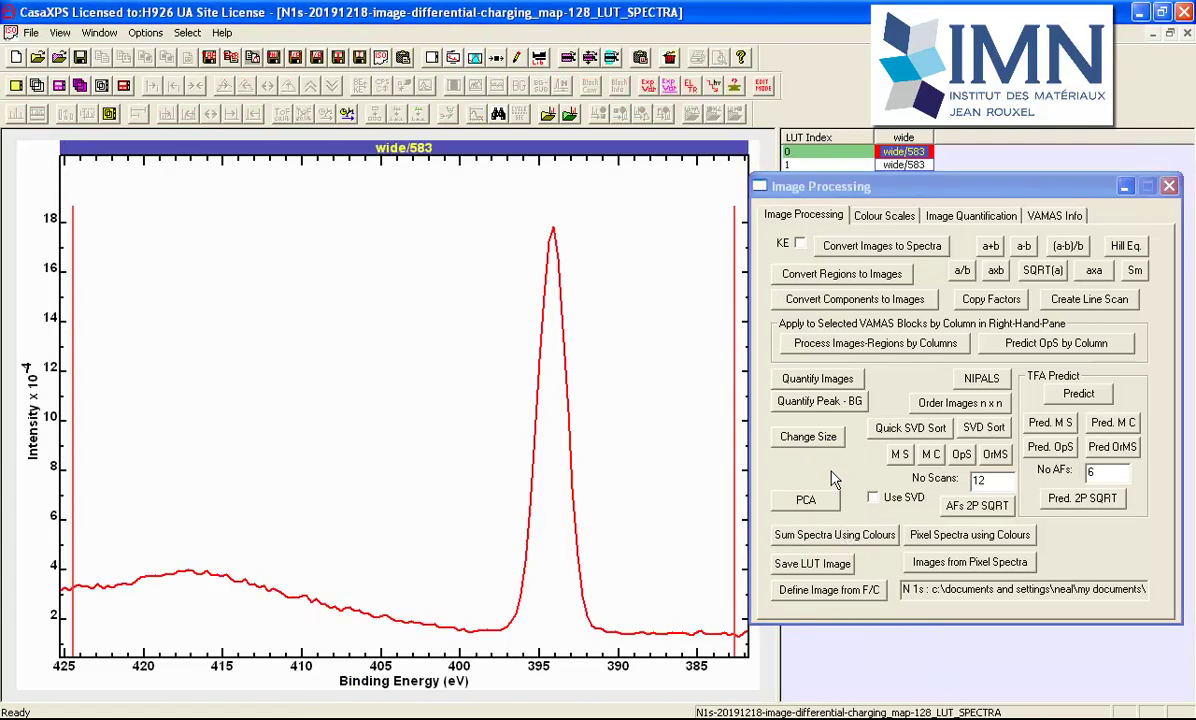
left_click(1170, 188)
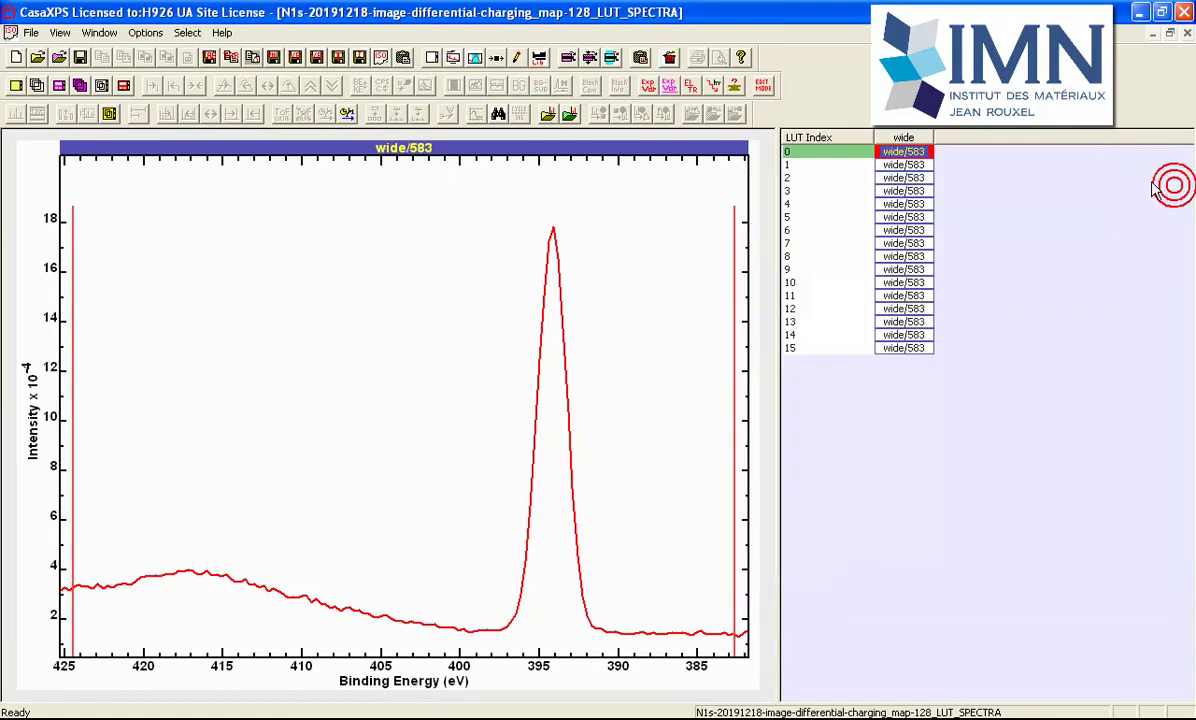
left_click(905, 139)
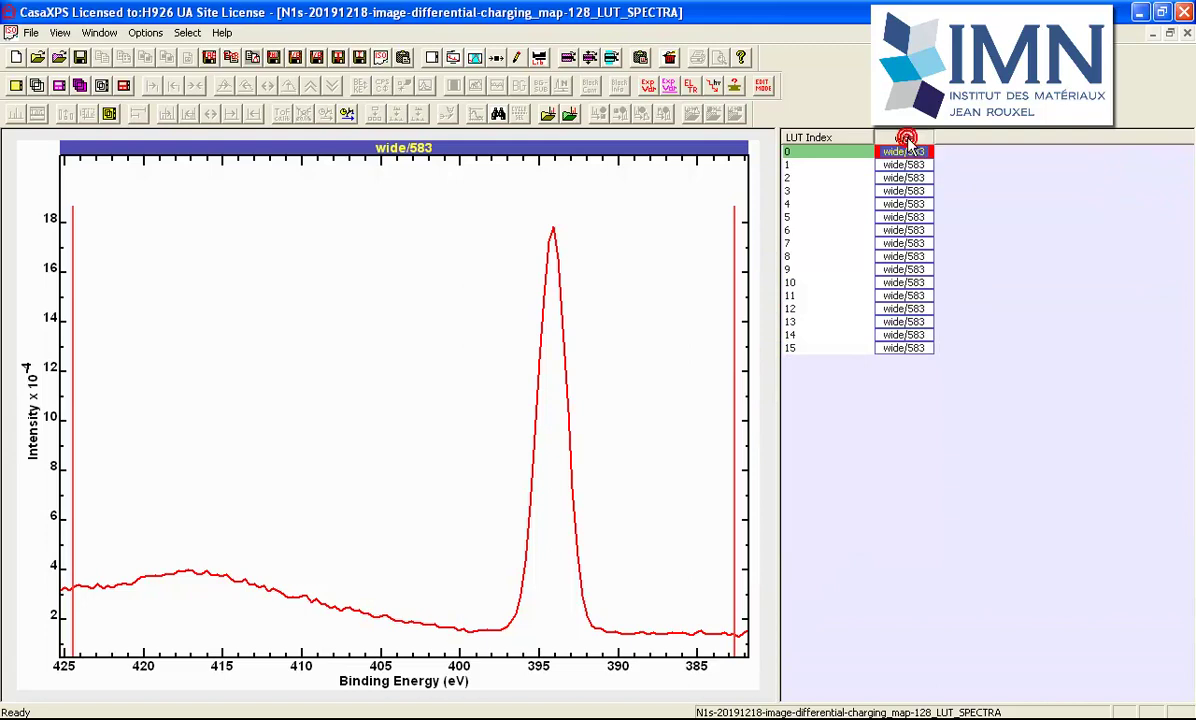
left_click(32, 85)
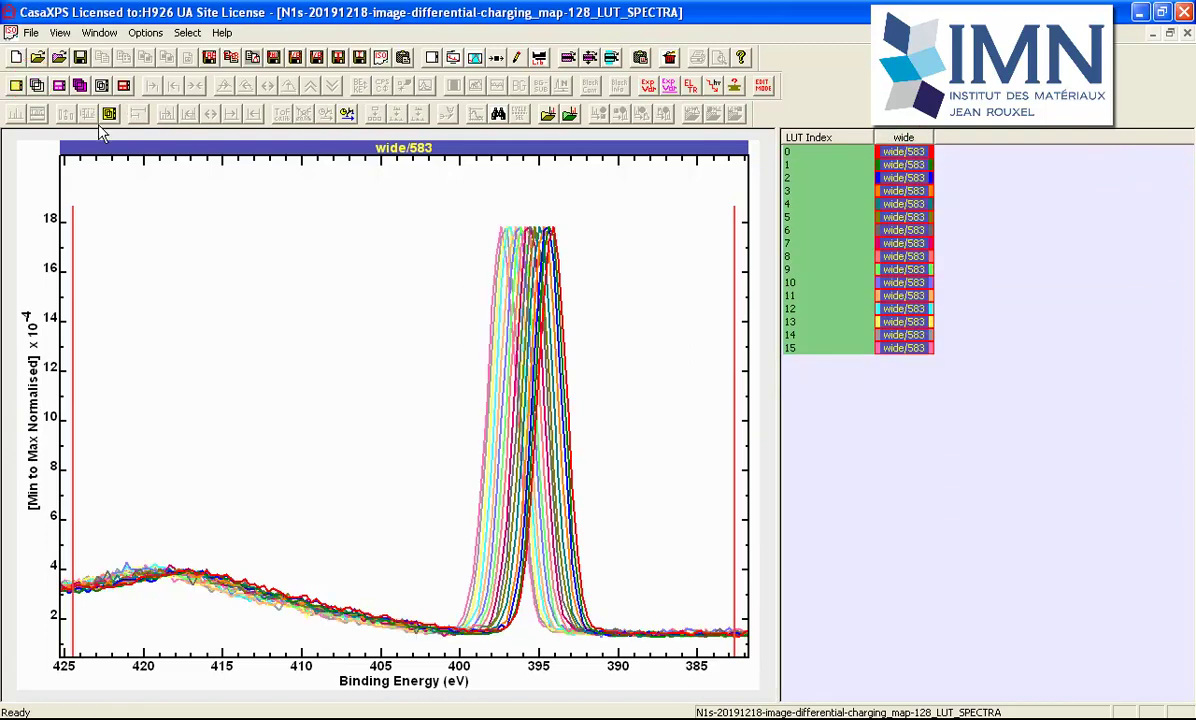
left_click(415, 213)
left_click_drag(430, 224, 612, 632)
left_click(607, 511)
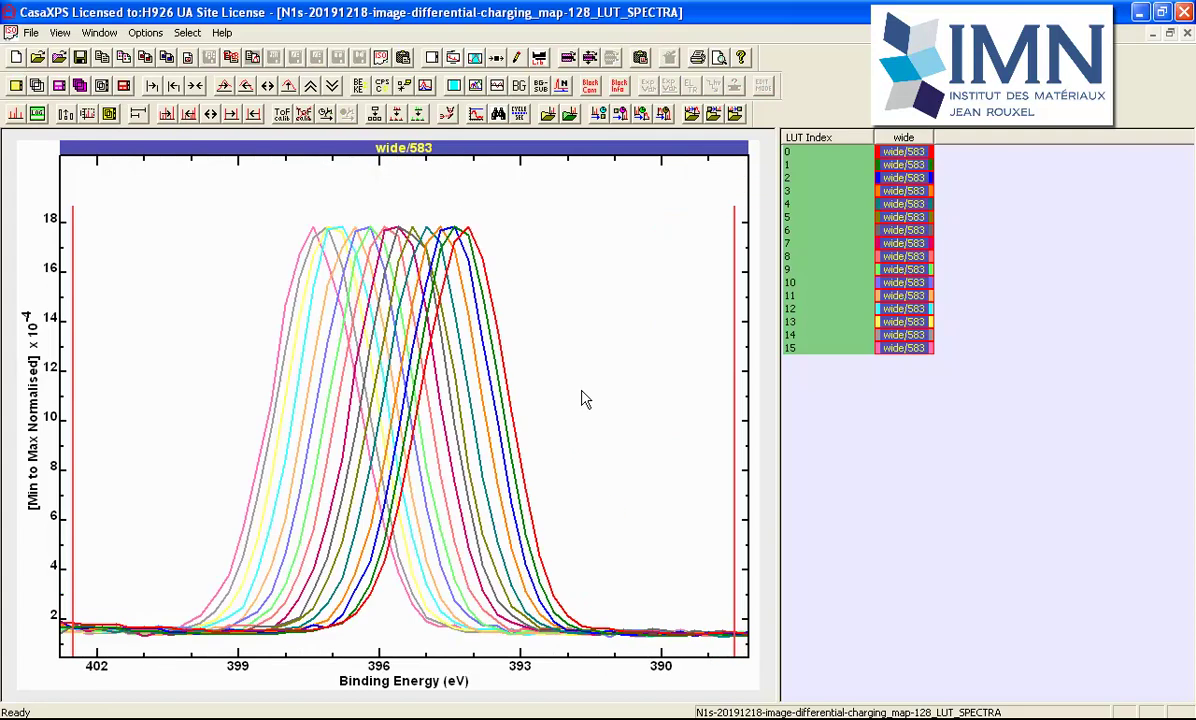